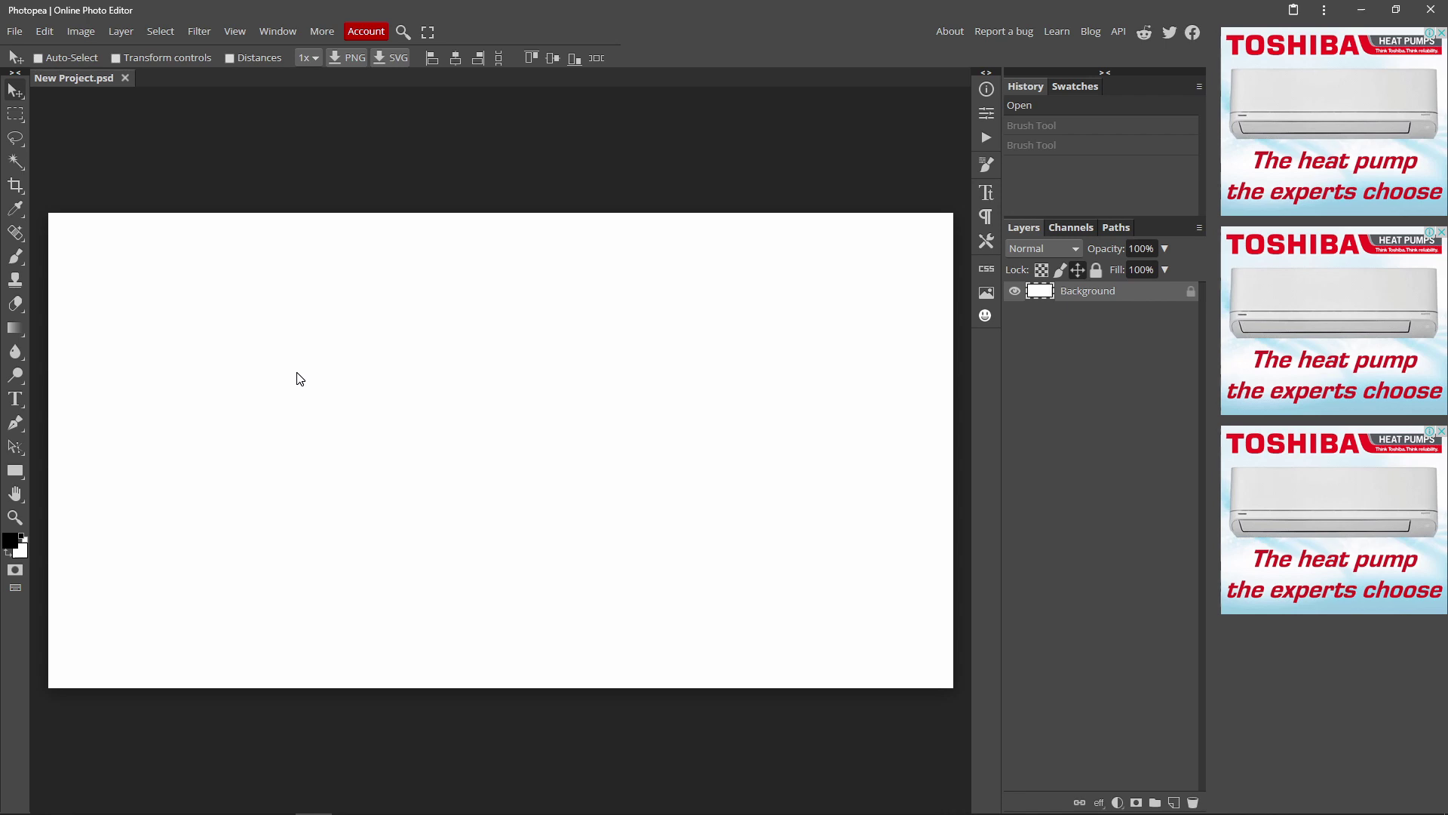
- Select the Brush tool in the toolbar to get ready to paint
{"action": "left_click", "coordinate": [16, 257]}
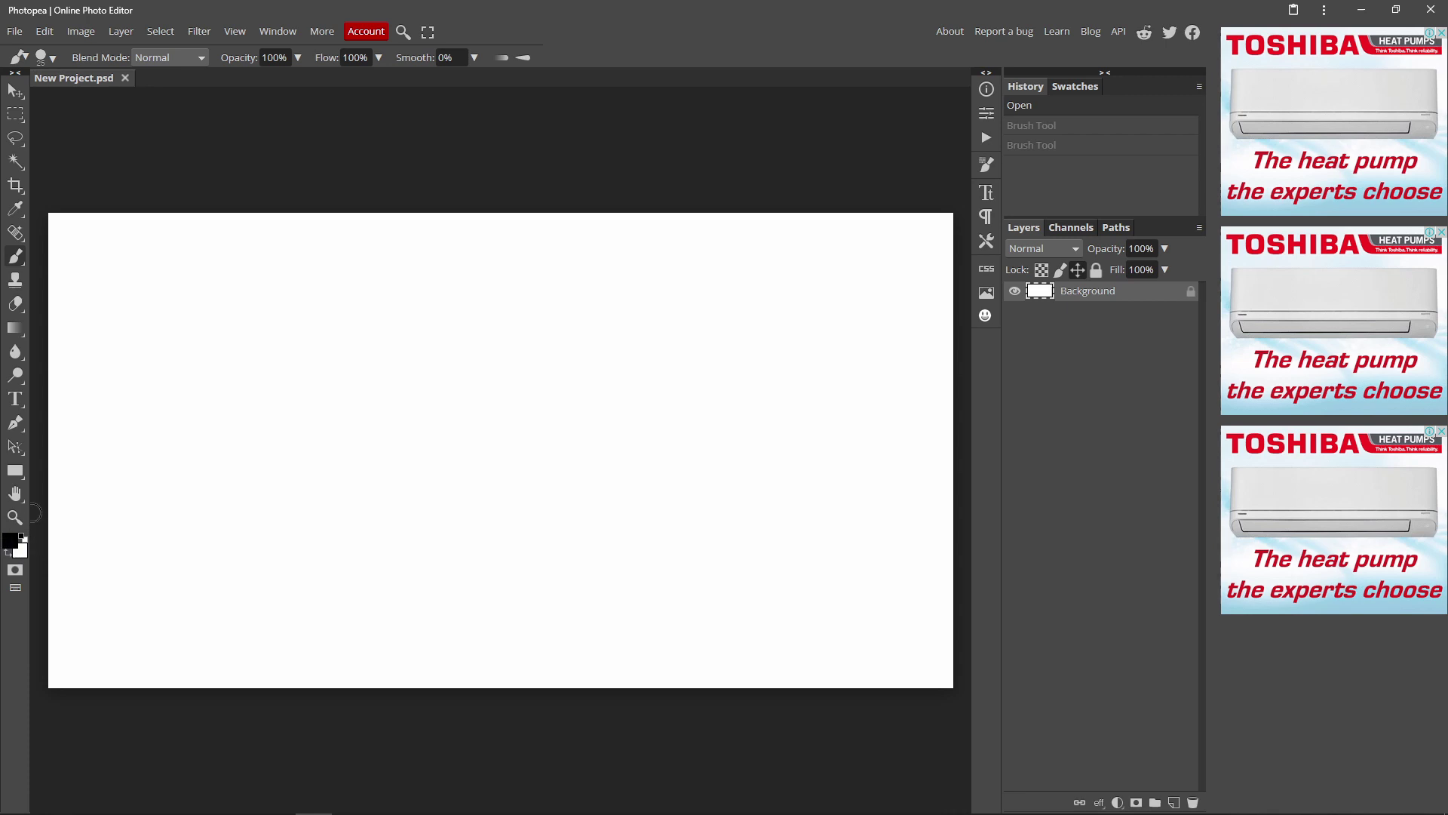
- Set the foreground colour to a bright blue in the Color Picker
{"action": "left_click", "coordinate": [10, 542]}
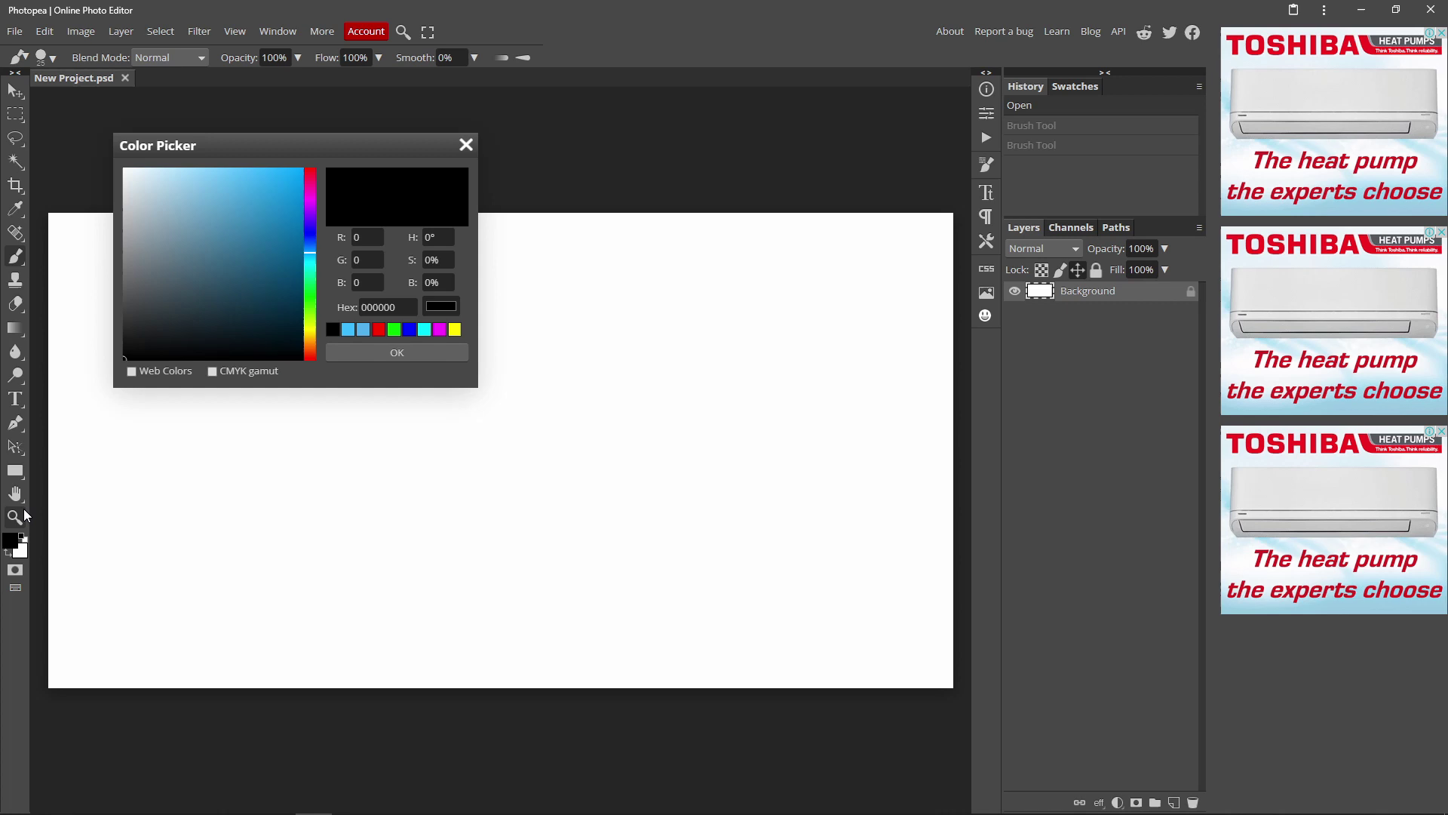
{"action": "left_click", "coordinate": [310, 316]}
{"action": "left_click_drag", "start_coordinate": [314, 325], "coordinate": [314, 255]}
{"action": "left_click_drag", "start_coordinate": [272, 184], "coordinate": [270, 113]}
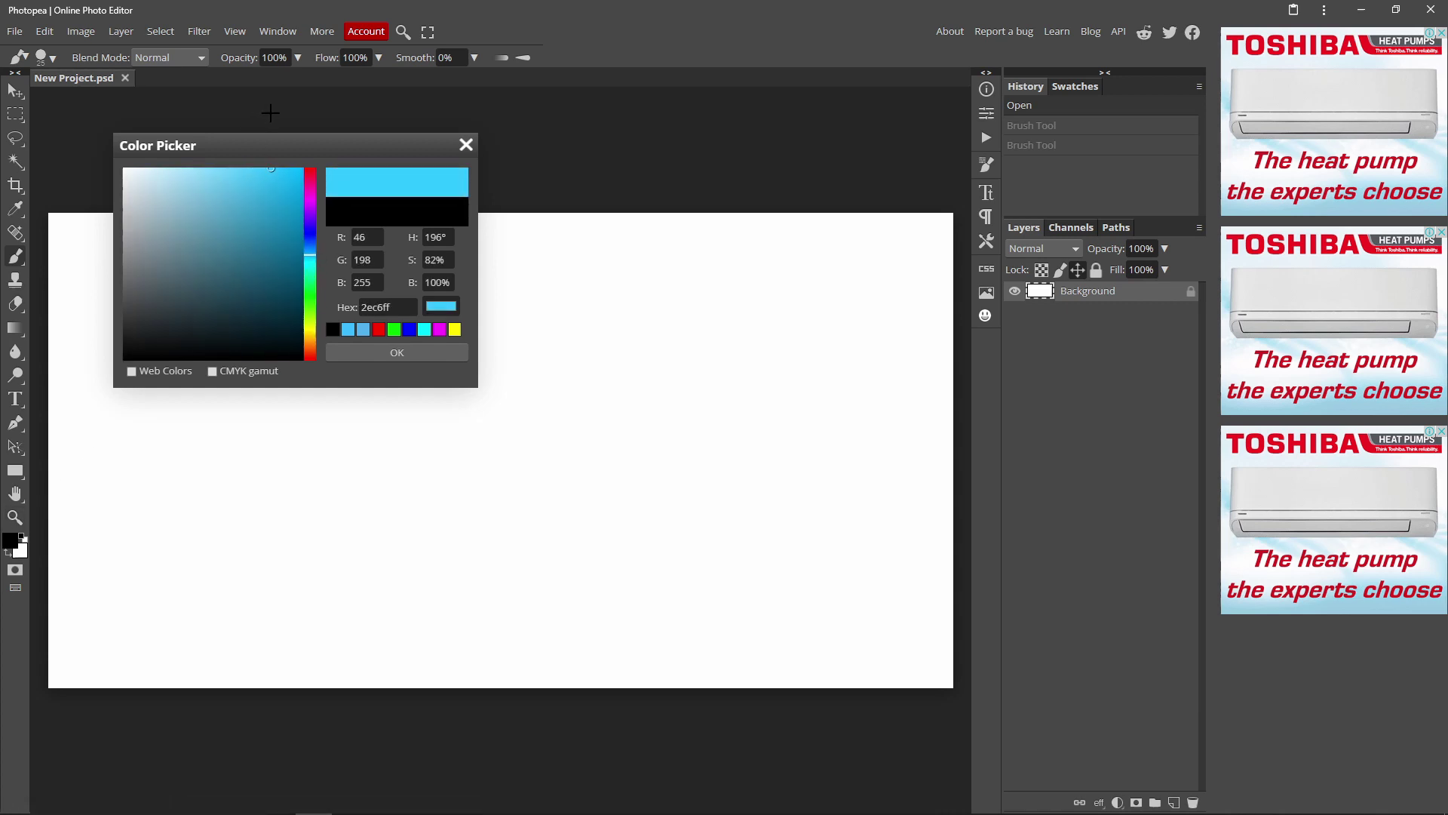
{"action": "left_click", "coordinate": [307, 250]}
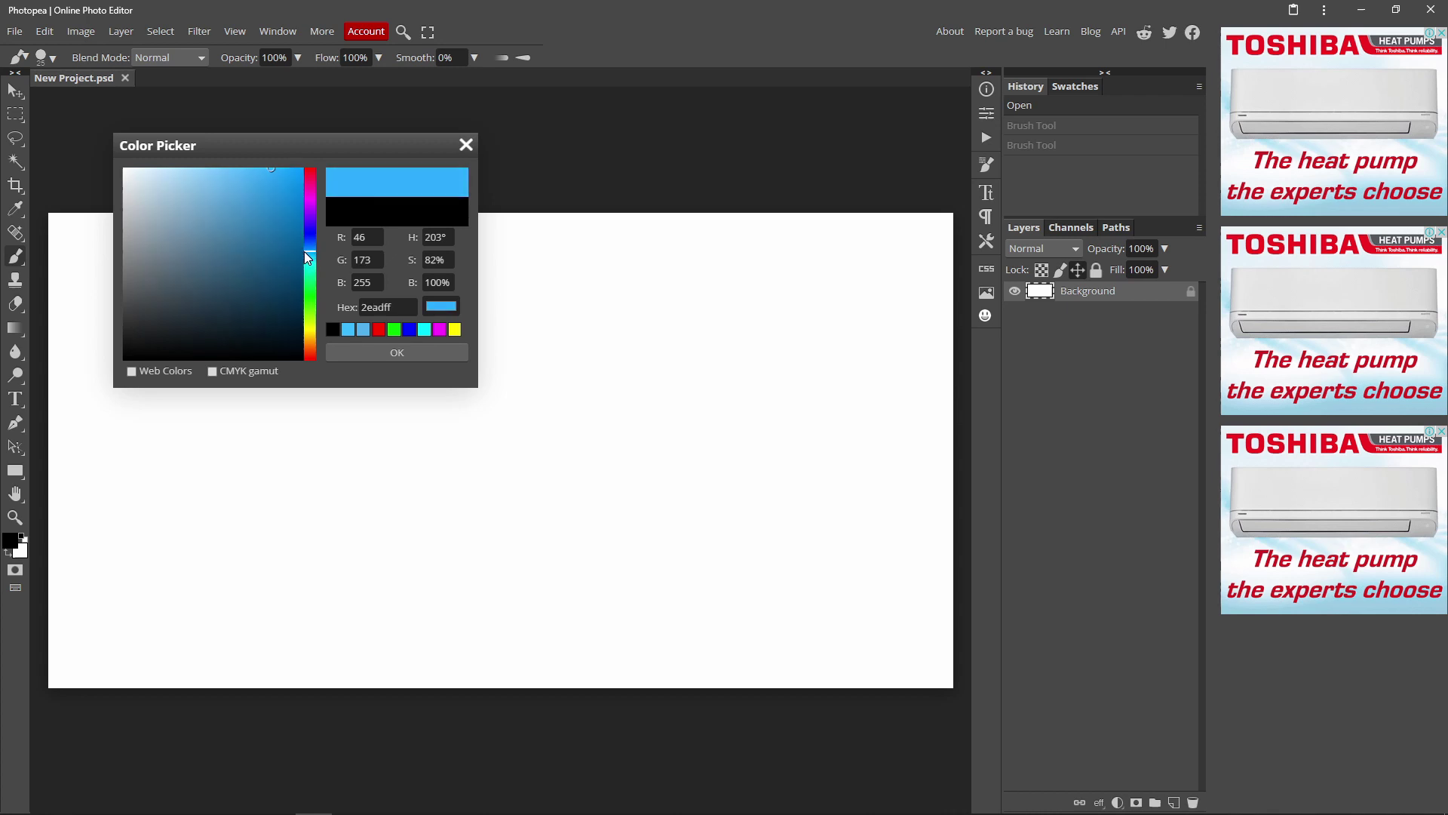
{"action": "left_click", "coordinate": [396, 352]}
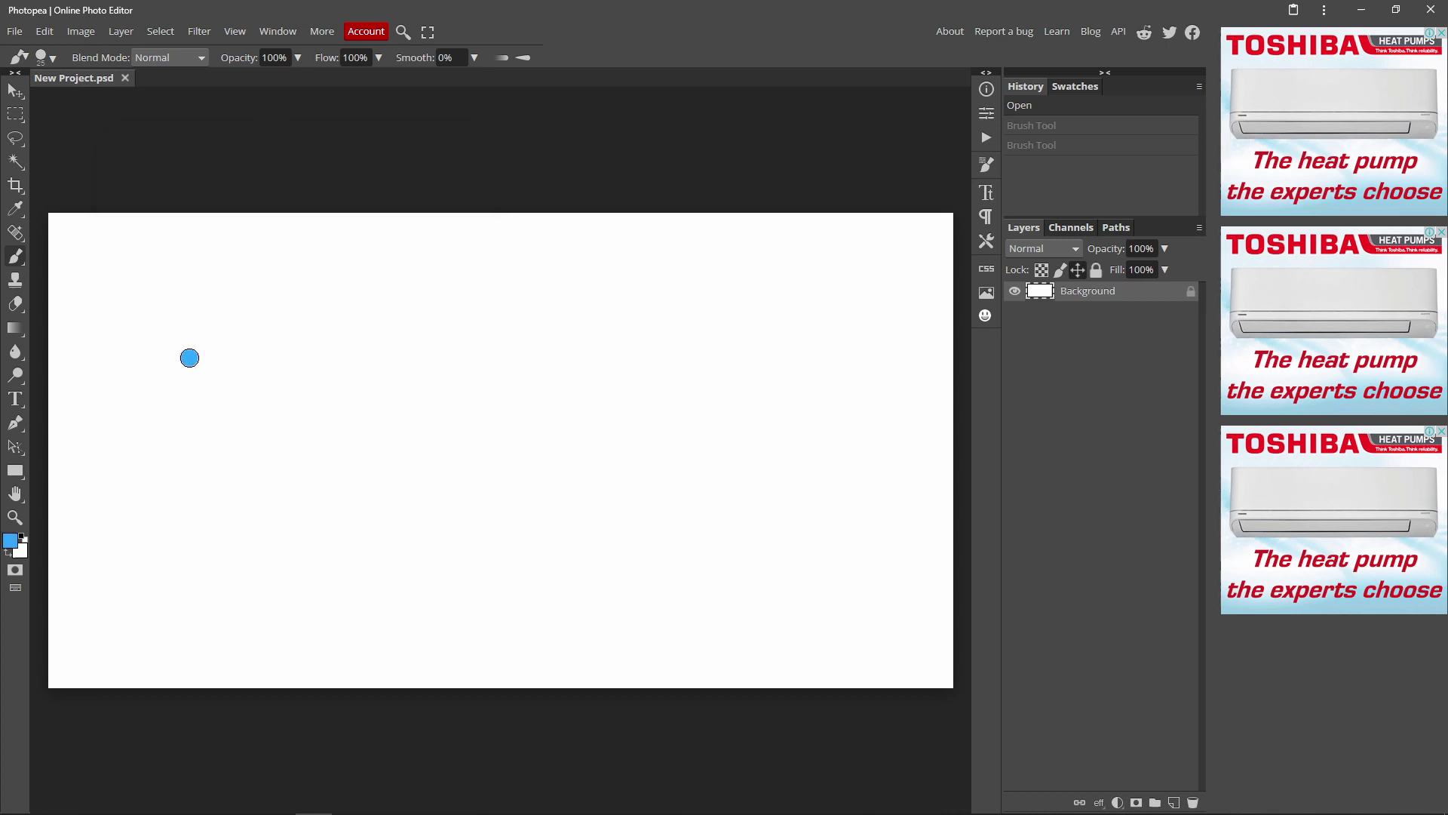
- Paint five blue test strokes across the canvas, then undo them all
{"action": "left_click_drag", "start_coordinate": [189, 357], "coordinate": [291, 528]}
{"action": "left_click_drag", "start_coordinate": [400, 249], "coordinate": [330, 508]}
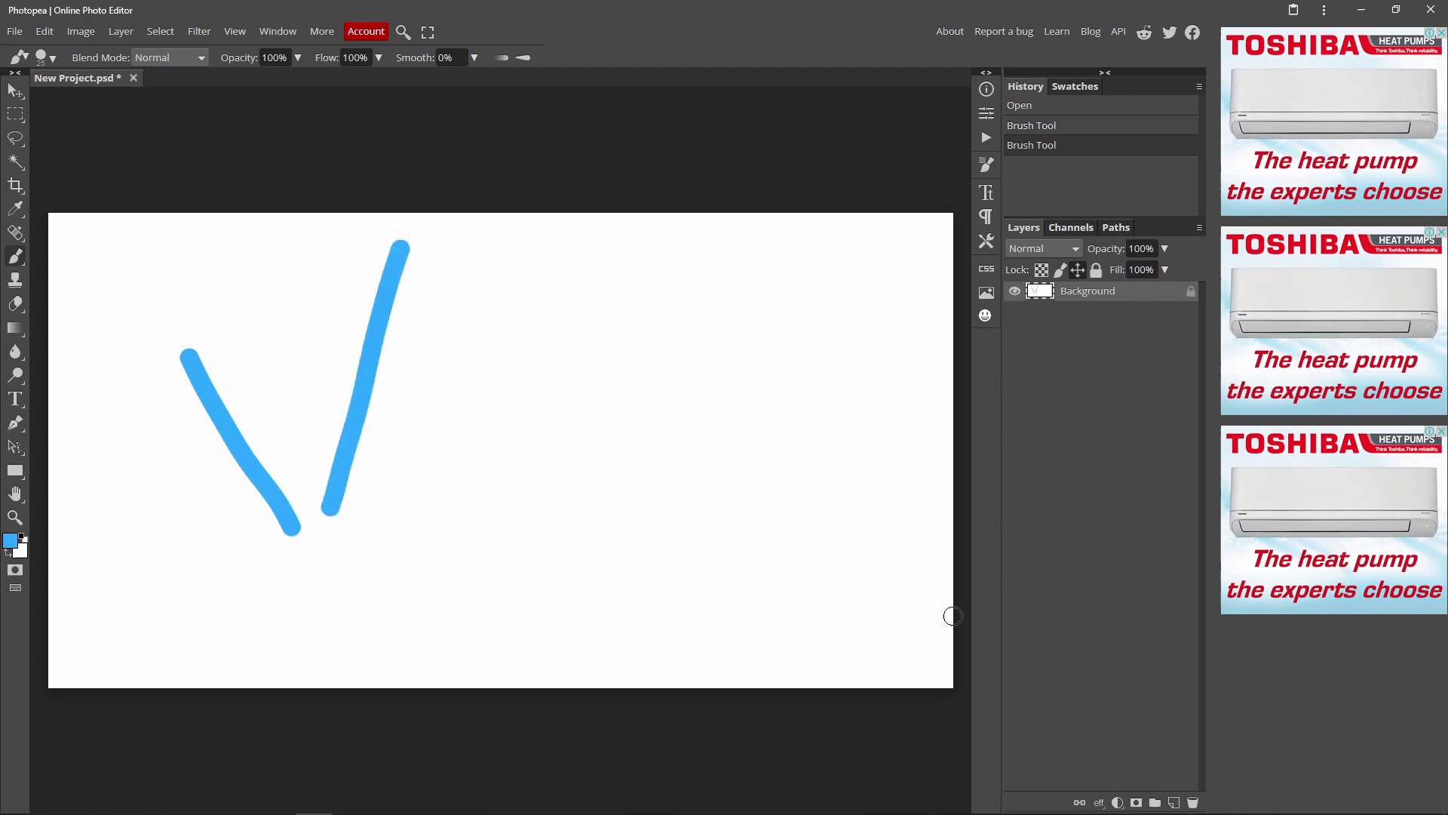
{"action": "mouse_move", "coordinate": [803, 568]}
{"action": "left_mouse_down"}
{"action": "mouse_move", "coordinate": [405, 260]}
{"action": "mouse_move", "coordinate": [314, 148]}
{"action": "left_mouse_up"}
{"action": "left_click_drag", "start_coordinate": [729, 275], "coordinate": [495, 435]}
{"action": "mouse_move", "coordinate": [404, 360]}
{"action": "left_mouse_down"}
{"action": "mouse_move", "coordinate": [414, 427]}
{"action": "mouse_move", "coordinate": [647, 528]}
{"action": "left_mouse_up"}
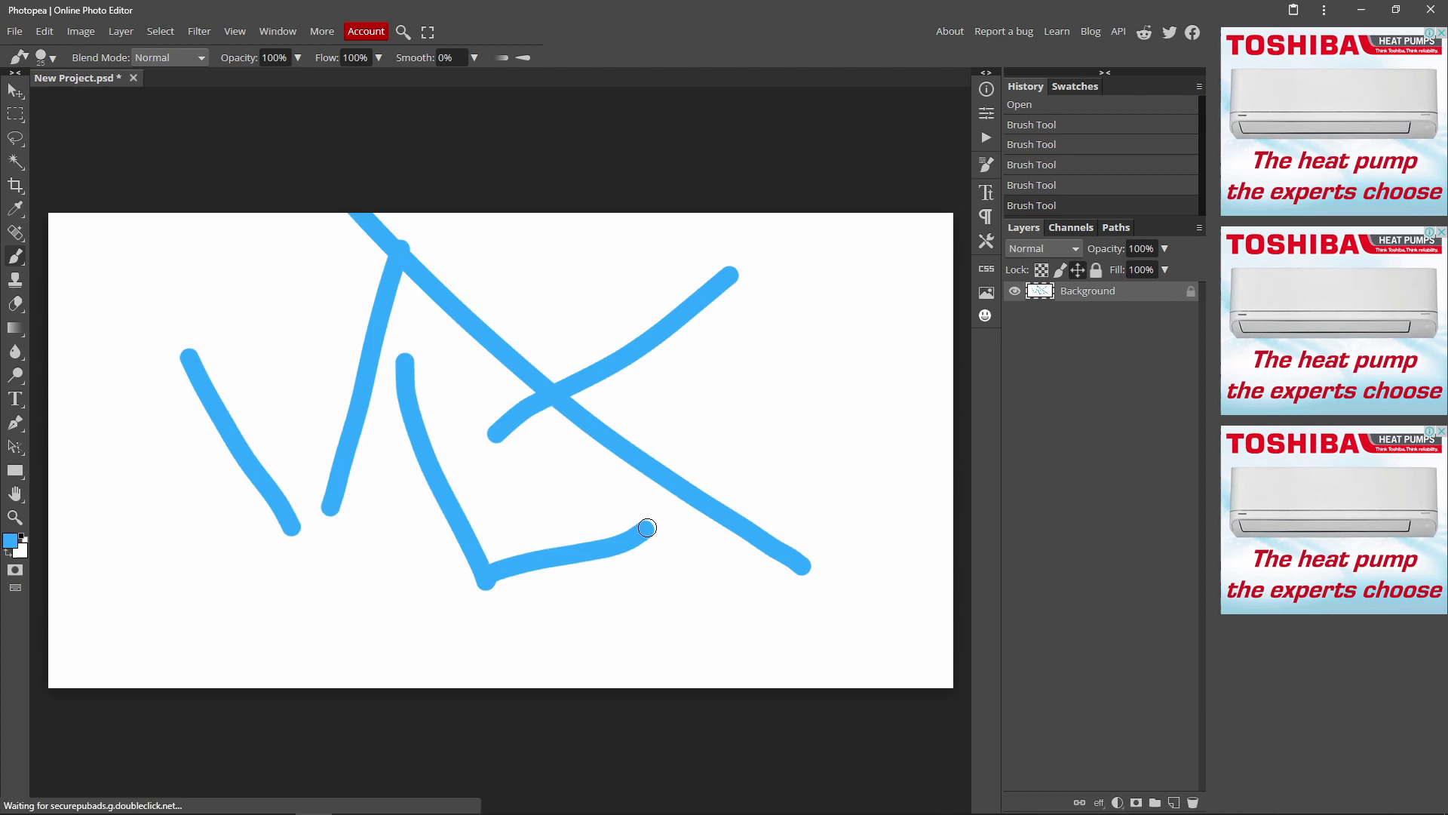
{"action": "key", "text": "ctrl+z"}
{"action": "key", "text": "ctrl+z"}
{"action": "key", "text": "ctrl+z"}
{"action": "key", "text": "ctrl+z"}
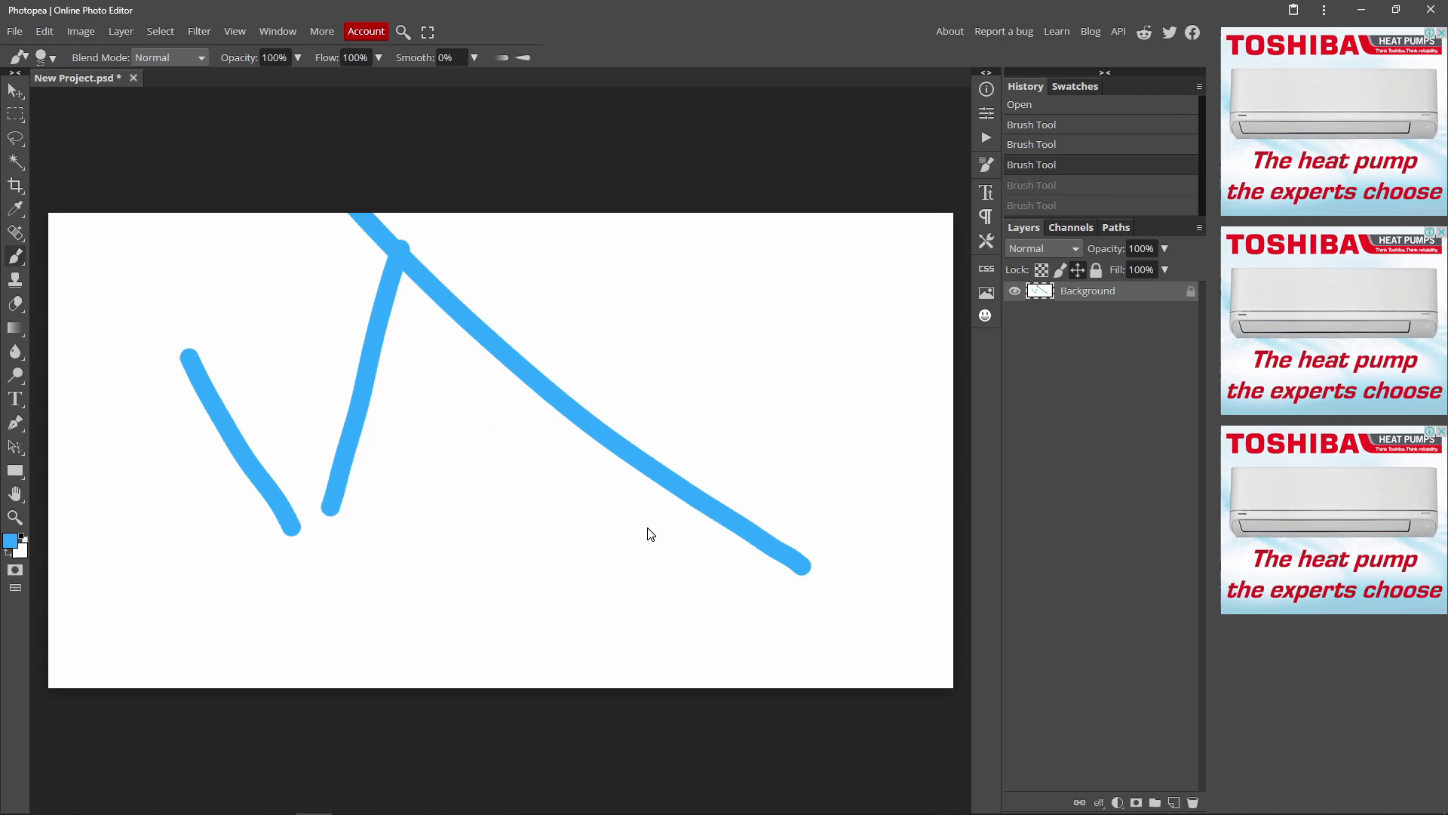
{"action": "key", "text": "ctrl+z"}
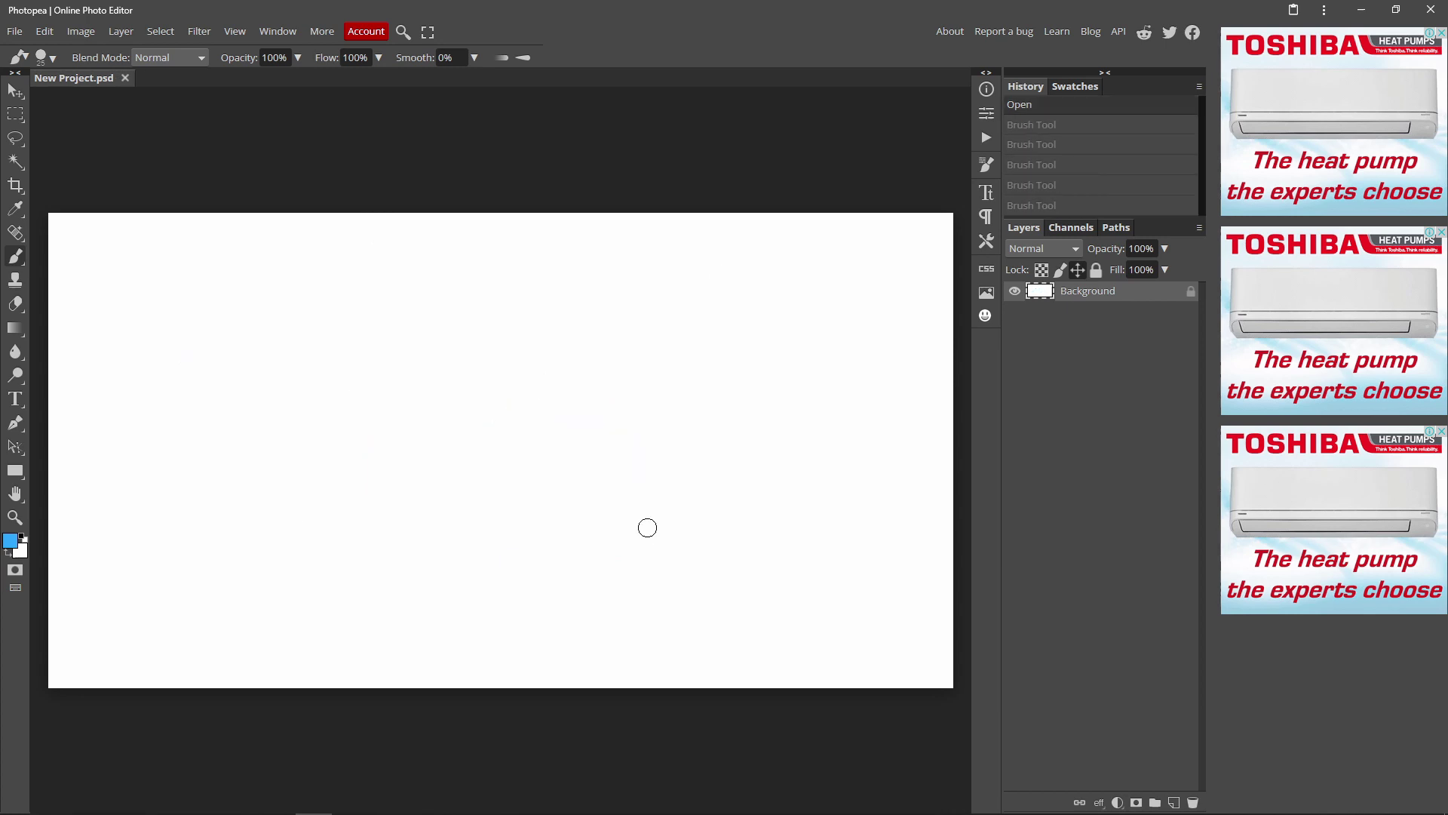
- Enlarge the brush to 255 px and paint a soft blue dab
{"action": "left_click", "coordinate": [54, 56]}
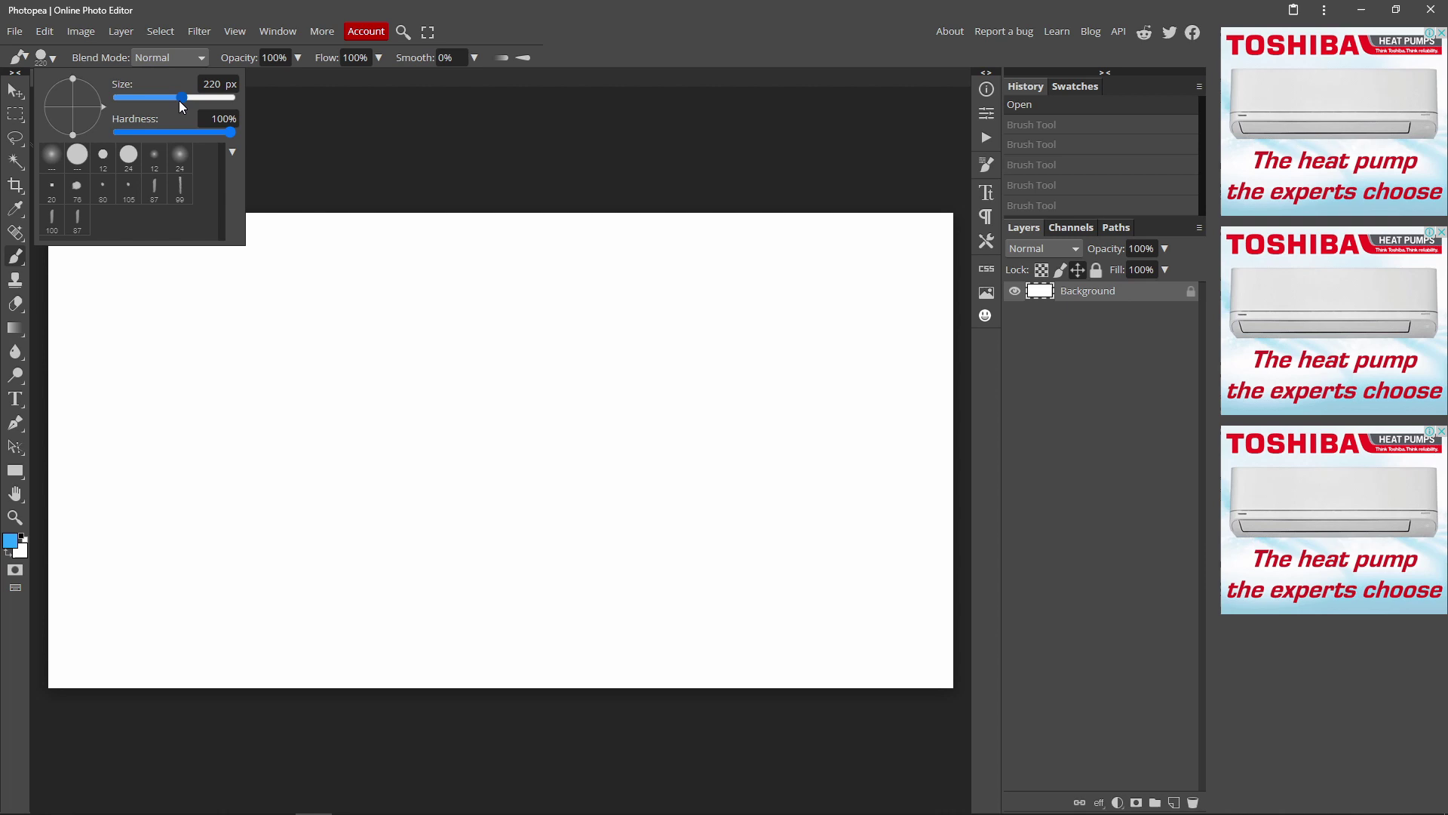
{"action": "mouse_move", "coordinate": [156, 98]}
{"action": "left_mouse_down"}
{"action": "mouse_move", "coordinate": [186, 98]}
{"action": "mouse_move", "coordinate": [173, 132]}
{"action": "mouse_move", "coordinate": [117, 134]}
{"action": "mouse_move", "coordinate": [142, 133]}
{"action": "left_mouse_up"}
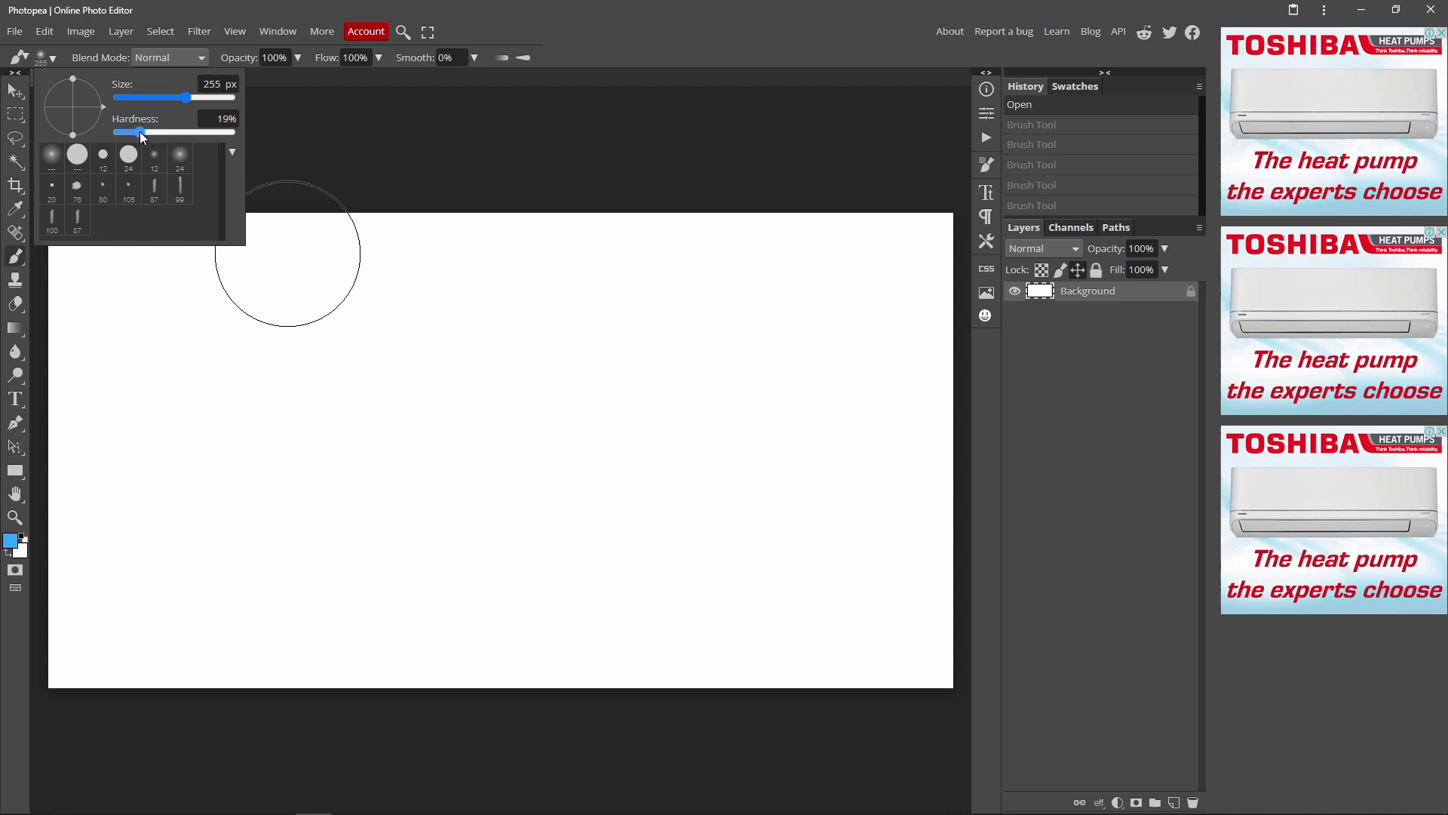
{"action": "left_click", "coordinate": [203, 117]}
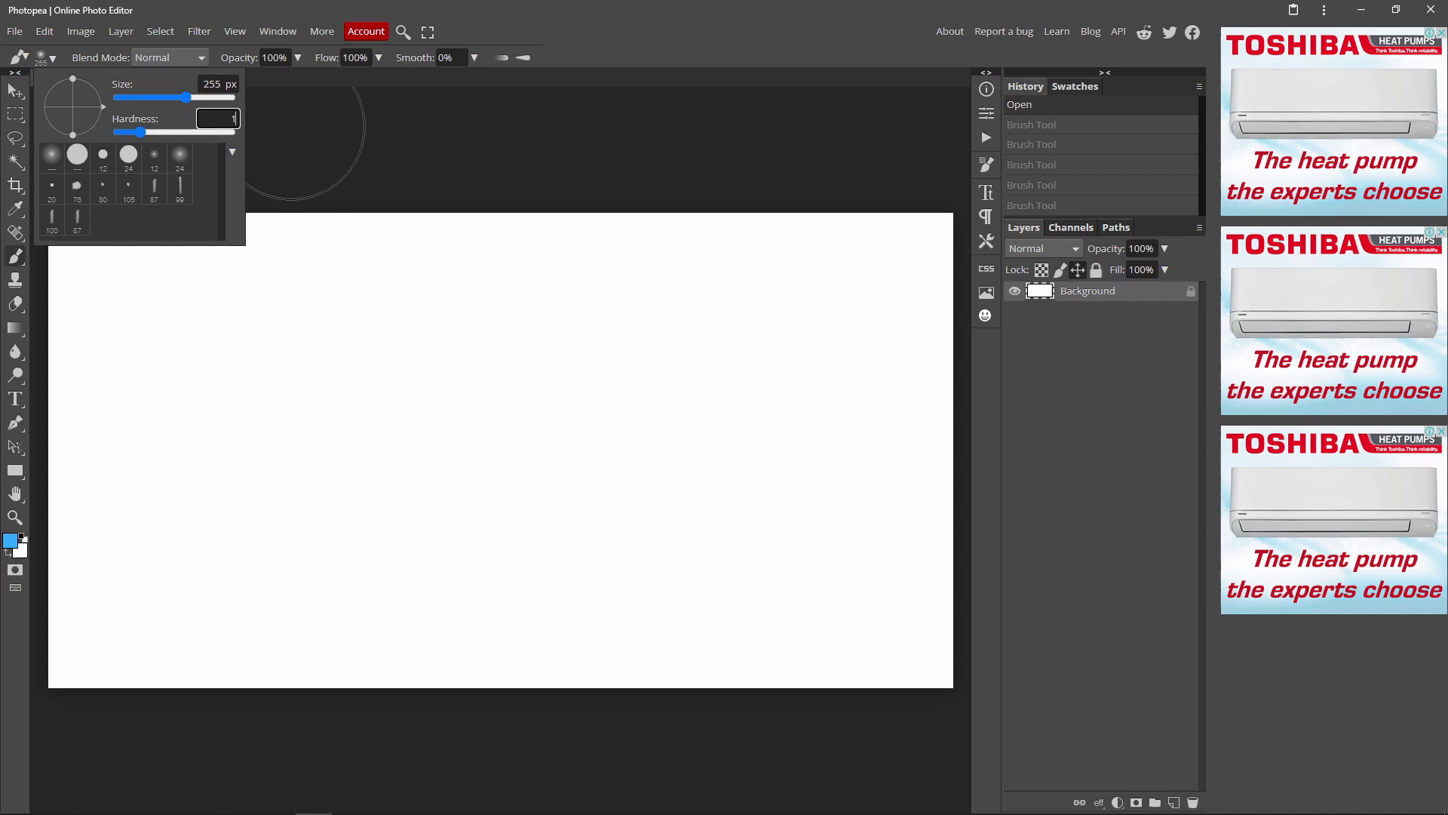
{"action": "left_click", "coordinate": [157, 504]}
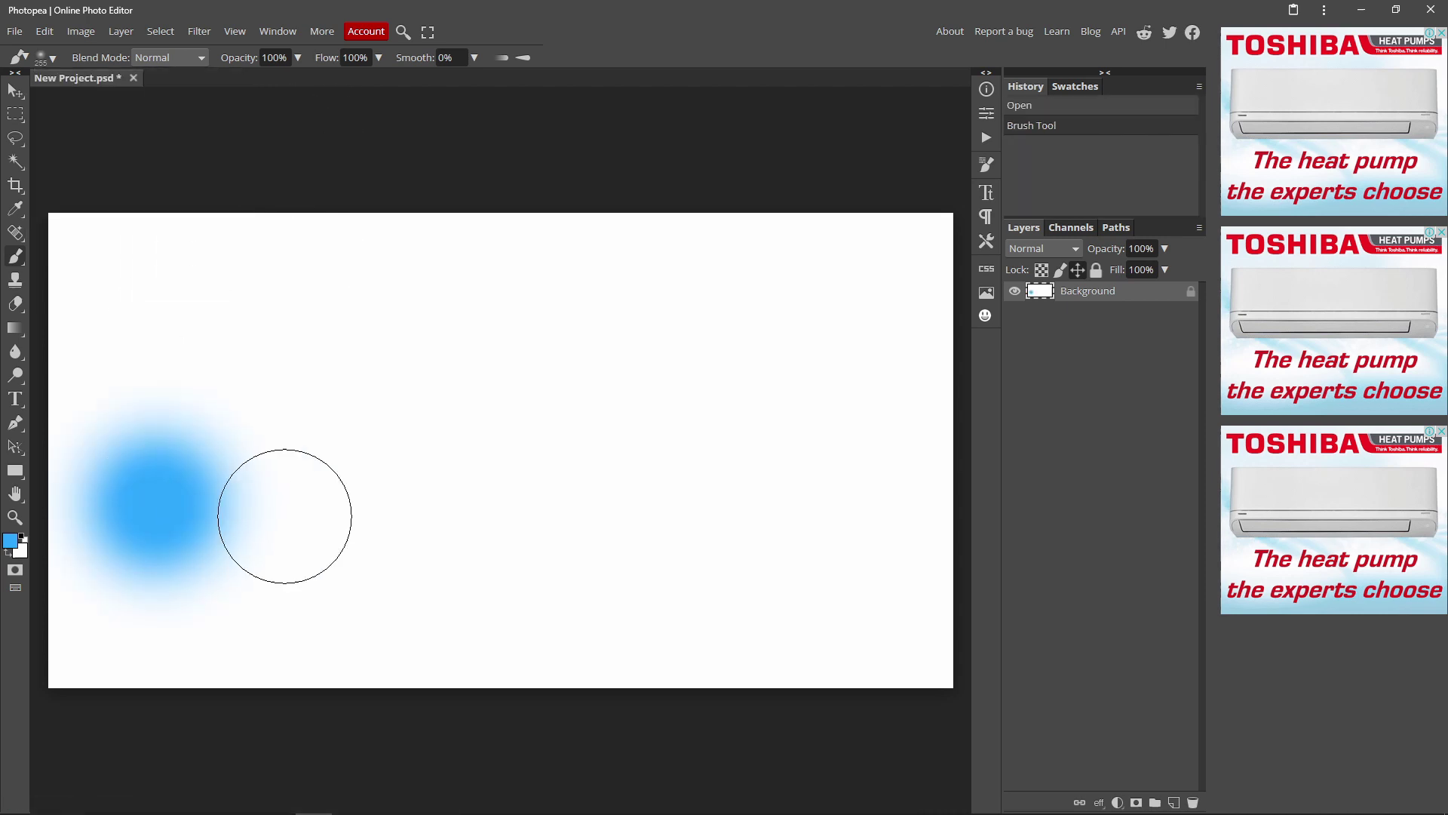
- Raise brush hardness to 100% and paint a hard-edged blue circle beside the soft one
{"action": "left_click", "coordinate": [39, 59]}
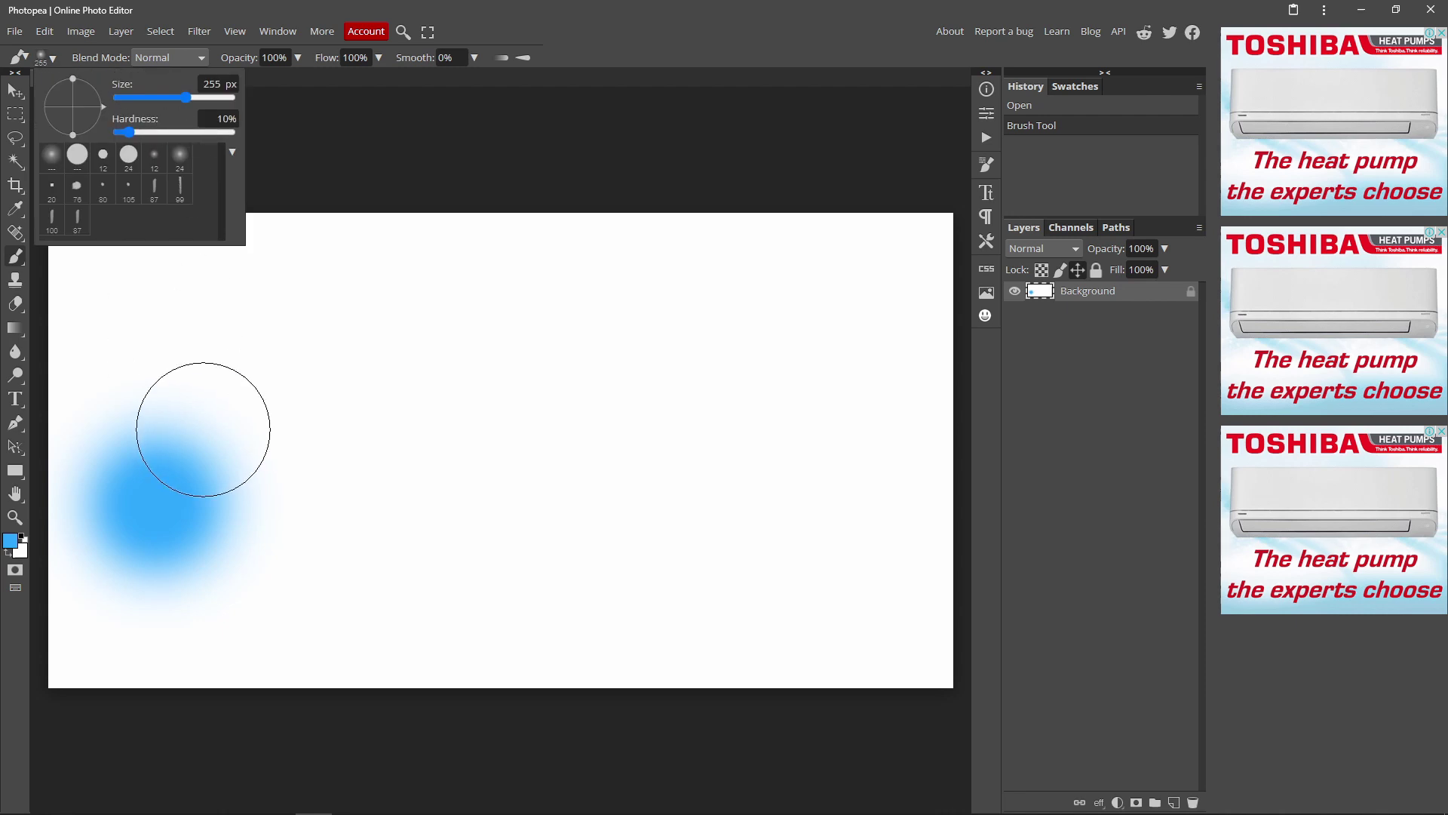
{"action": "left_click", "coordinate": [15, 516]}
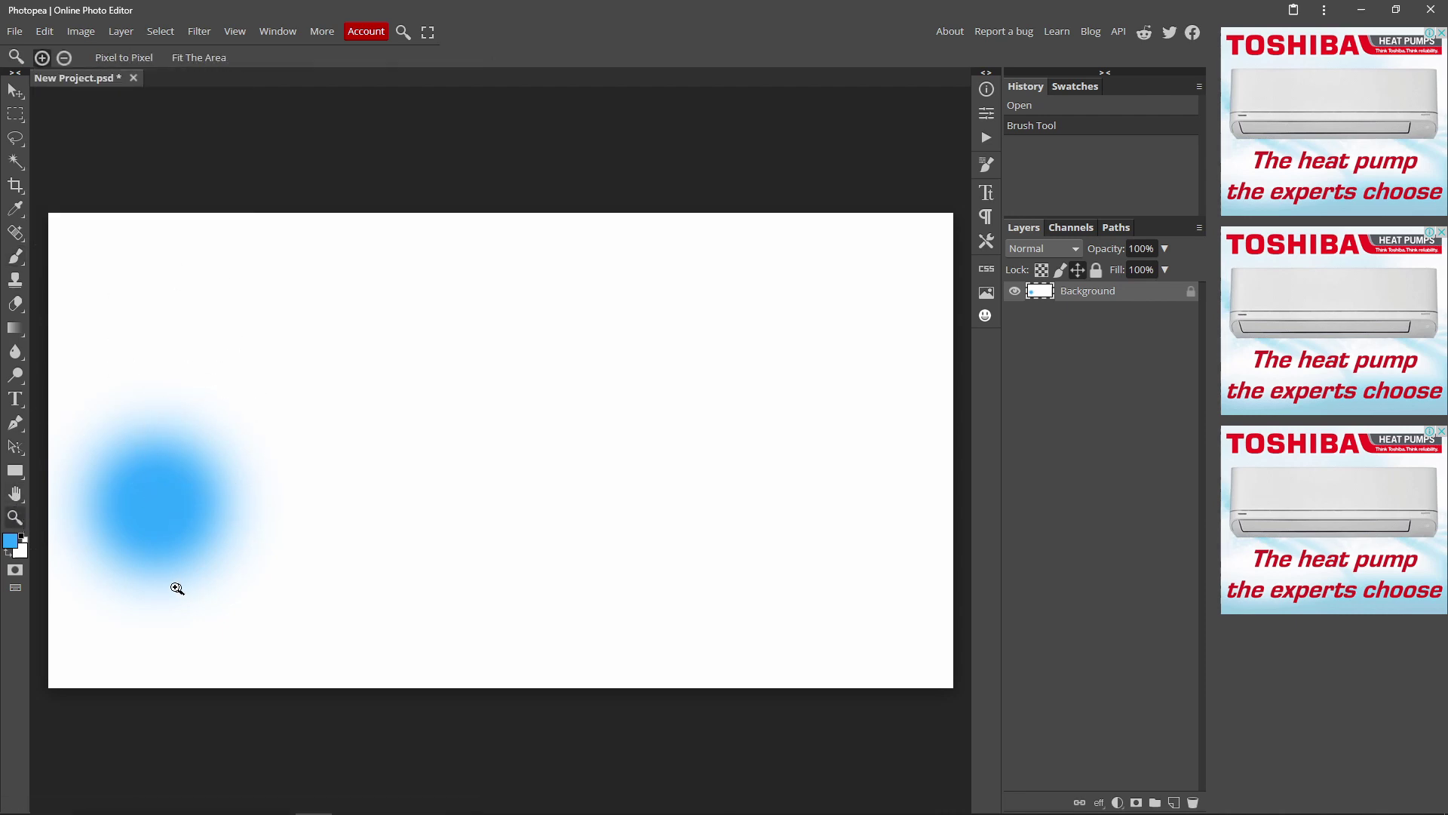
{"action": "left_click", "coordinate": [17, 256]}
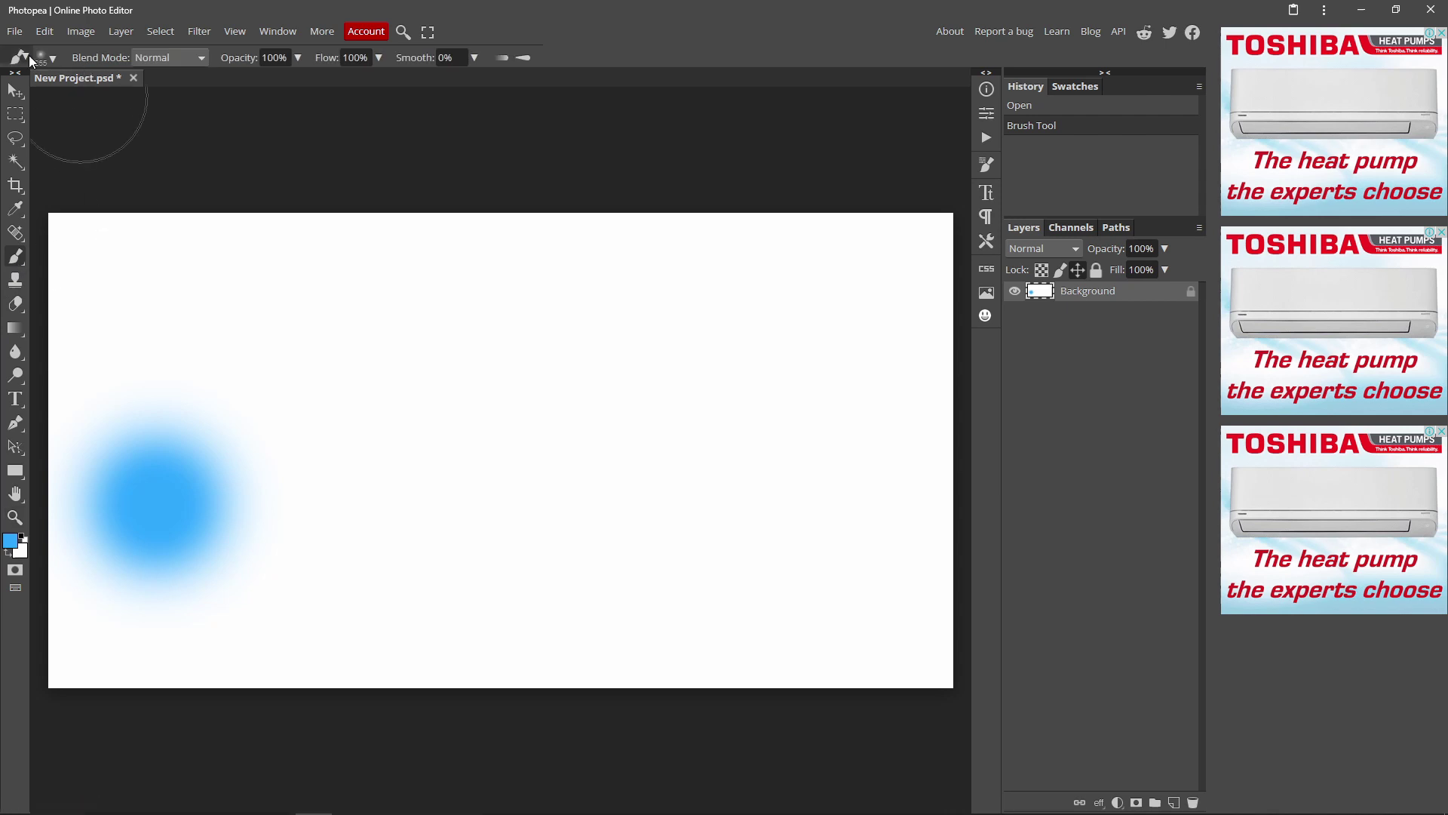
{"action": "left_click", "coordinate": [41, 57]}
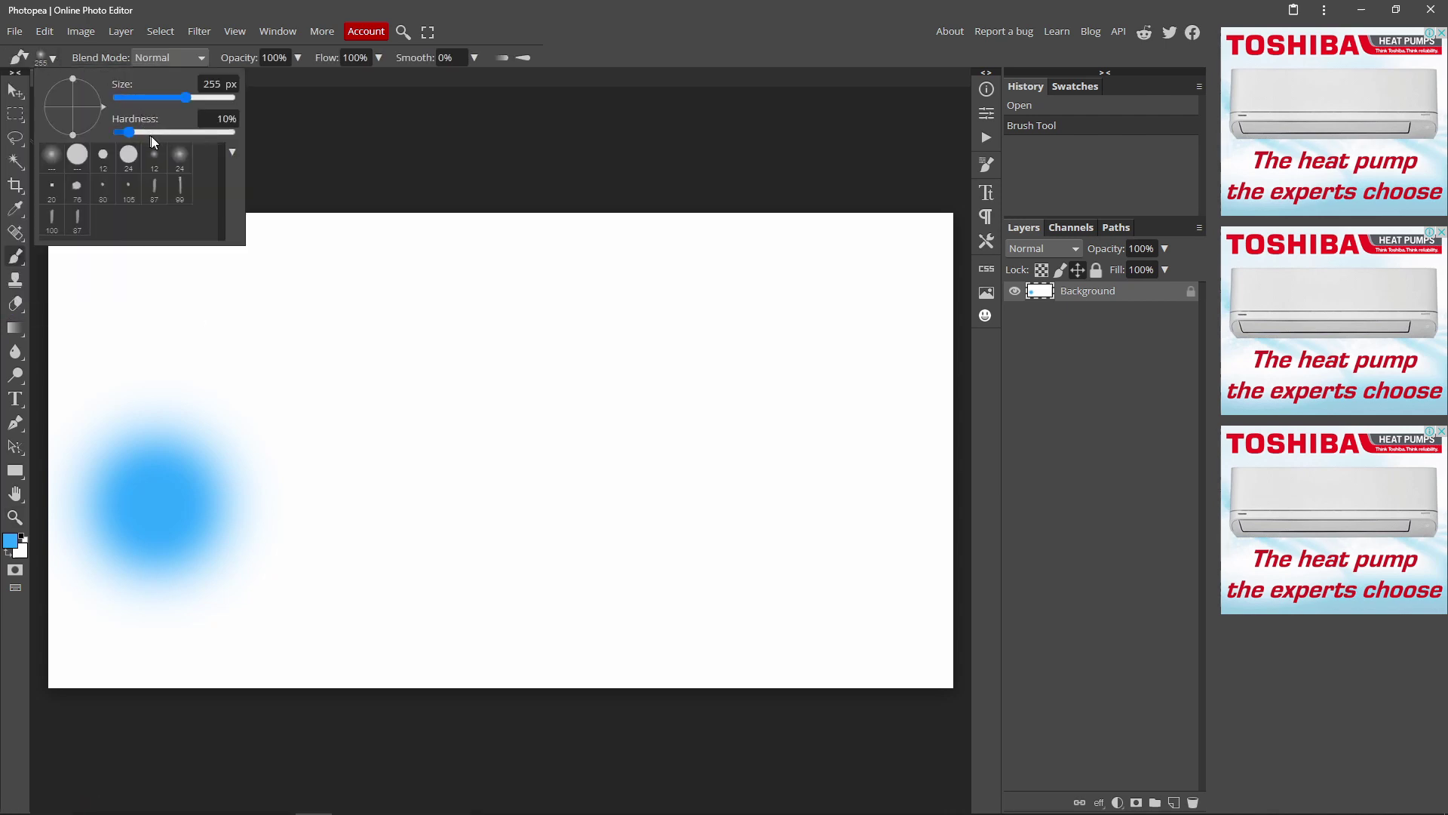
{"action": "left_click_drag", "start_coordinate": [151, 136], "coordinate": [249, 133]}
{"action": "left_click", "coordinate": [370, 508]}
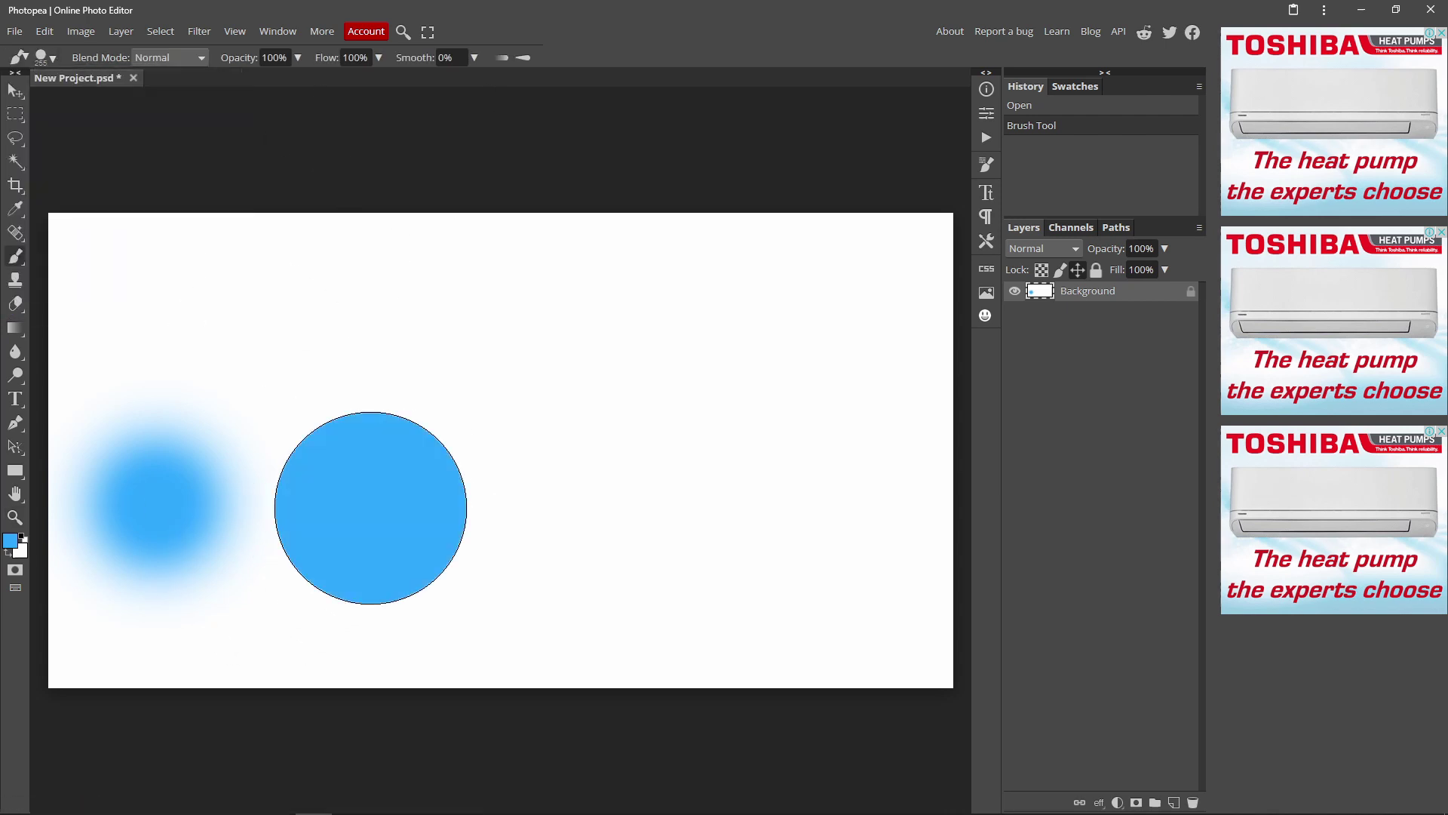
- Zoom in to compare the two circles, then undo them
{"action": "left_click", "coordinate": [15, 517]}
{"action": "left_click", "coordinate": [349, 503]}
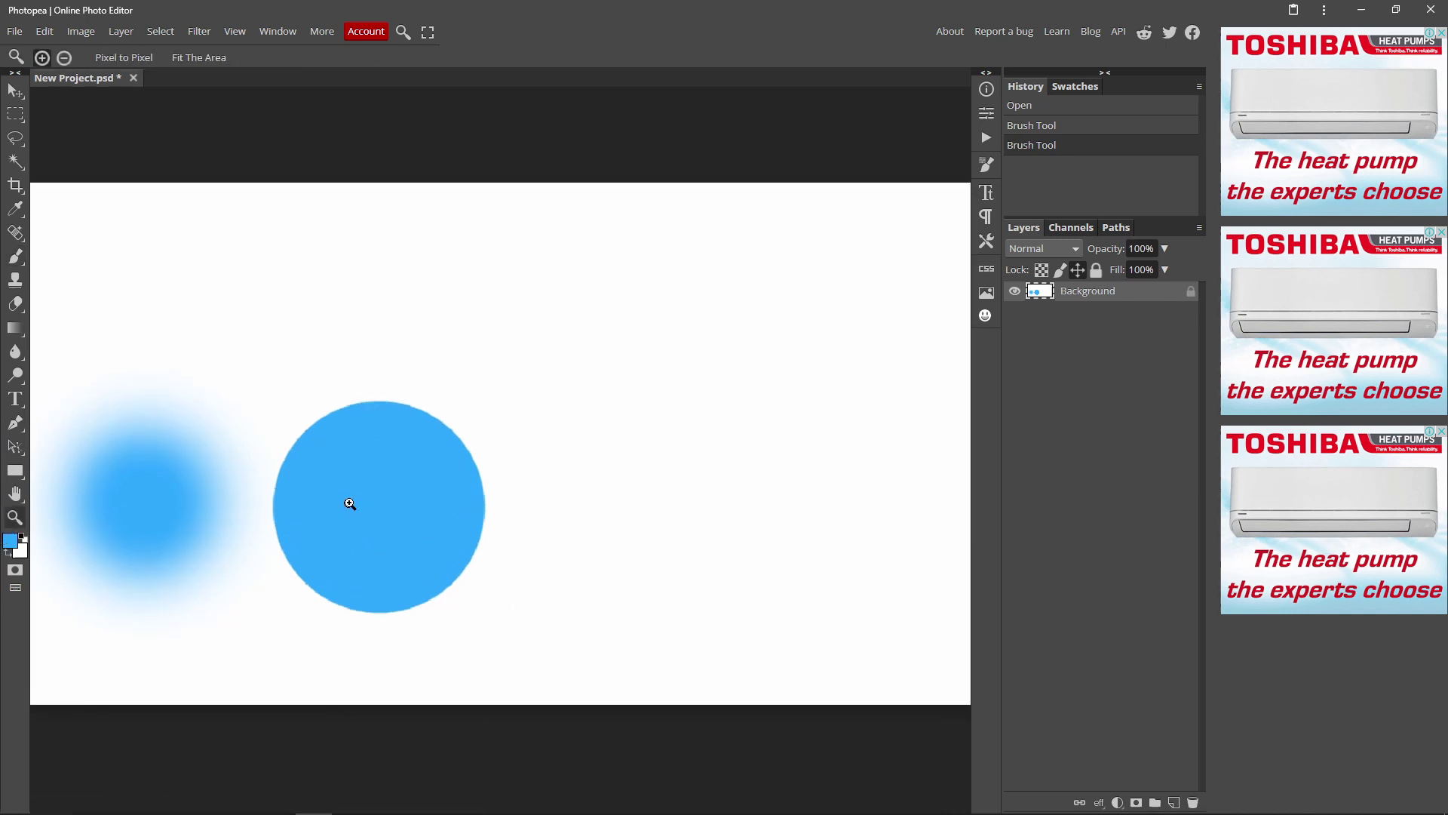
{"action": "left_click", "coordinate": [346, 485], "text": "alt"}
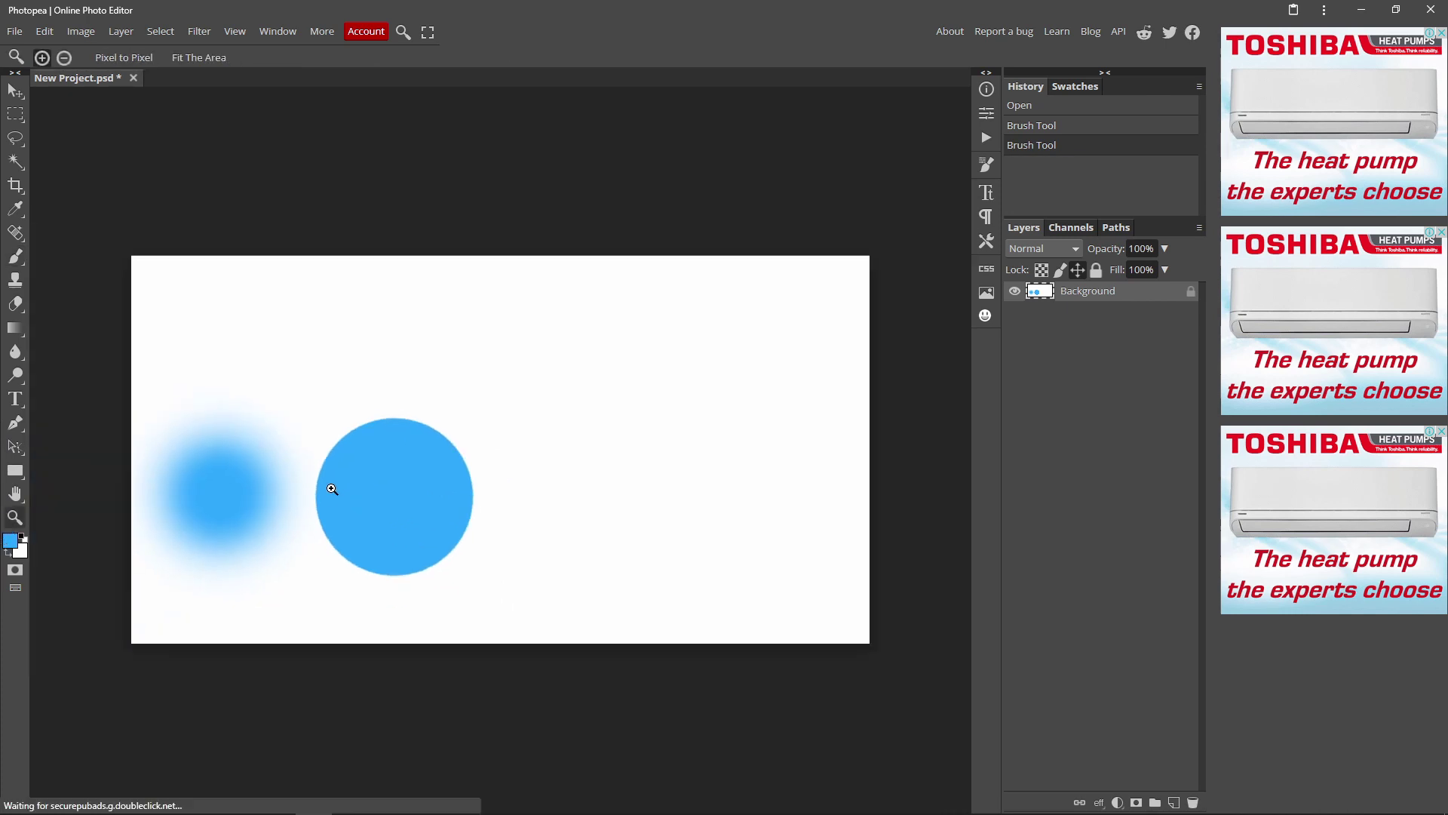
{"action": "left_click", "coordinate": [173, 544]}
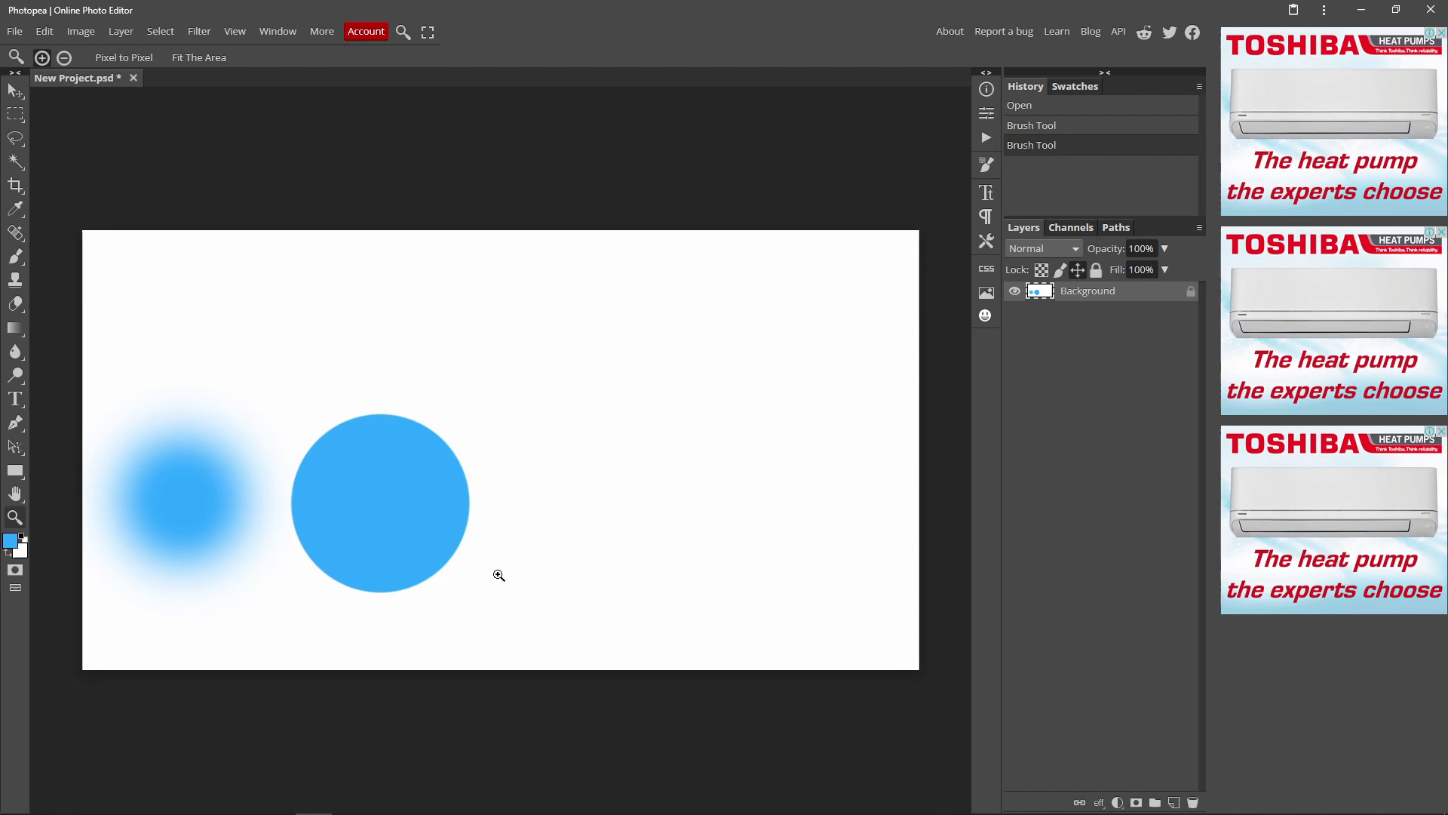
{"action": "left_click", "coordinate": [13, 260]}
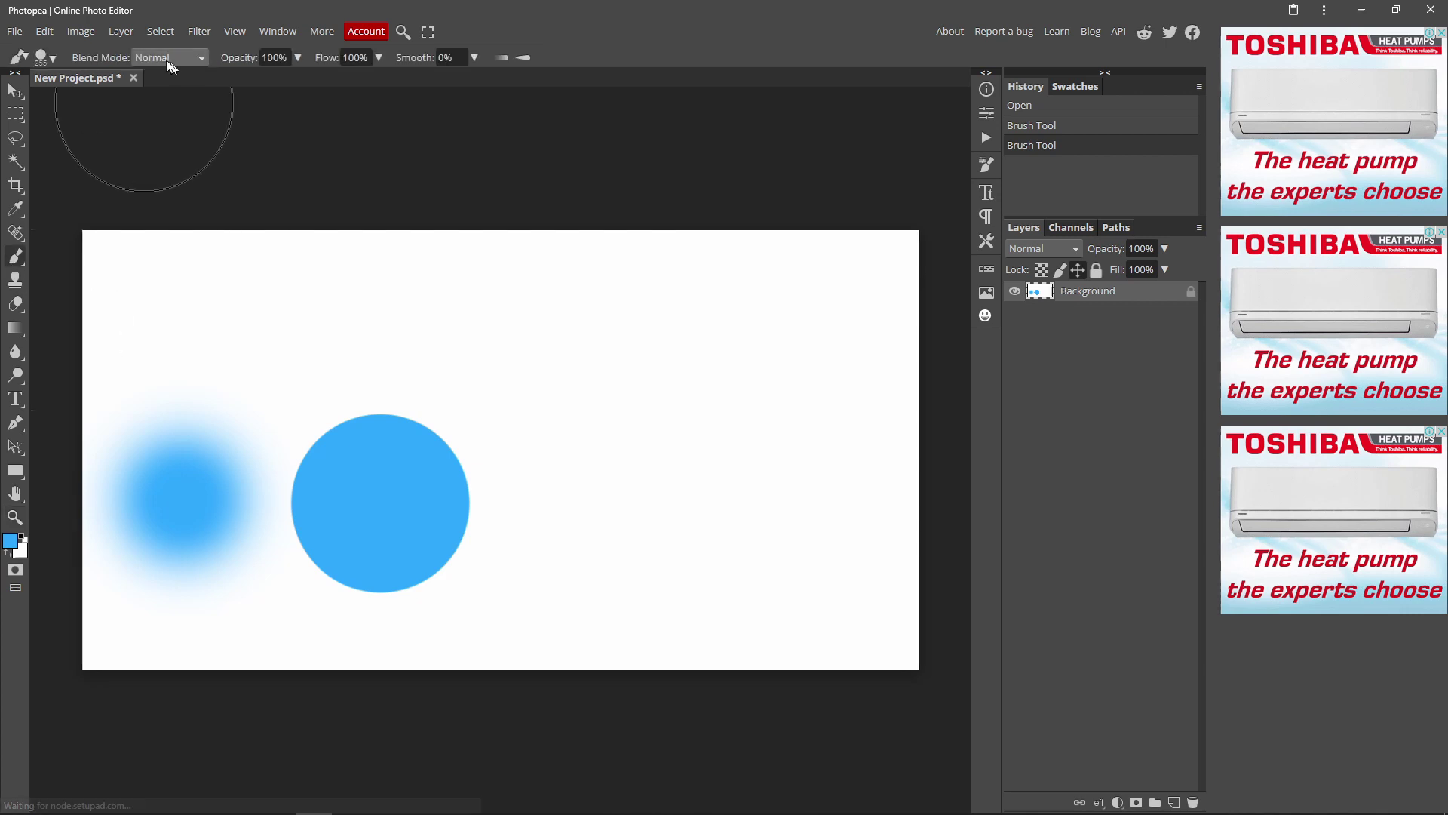
{"action": "key", "text": "ctrl+z"}
{"action": "key", "text": "ctrl+z"}
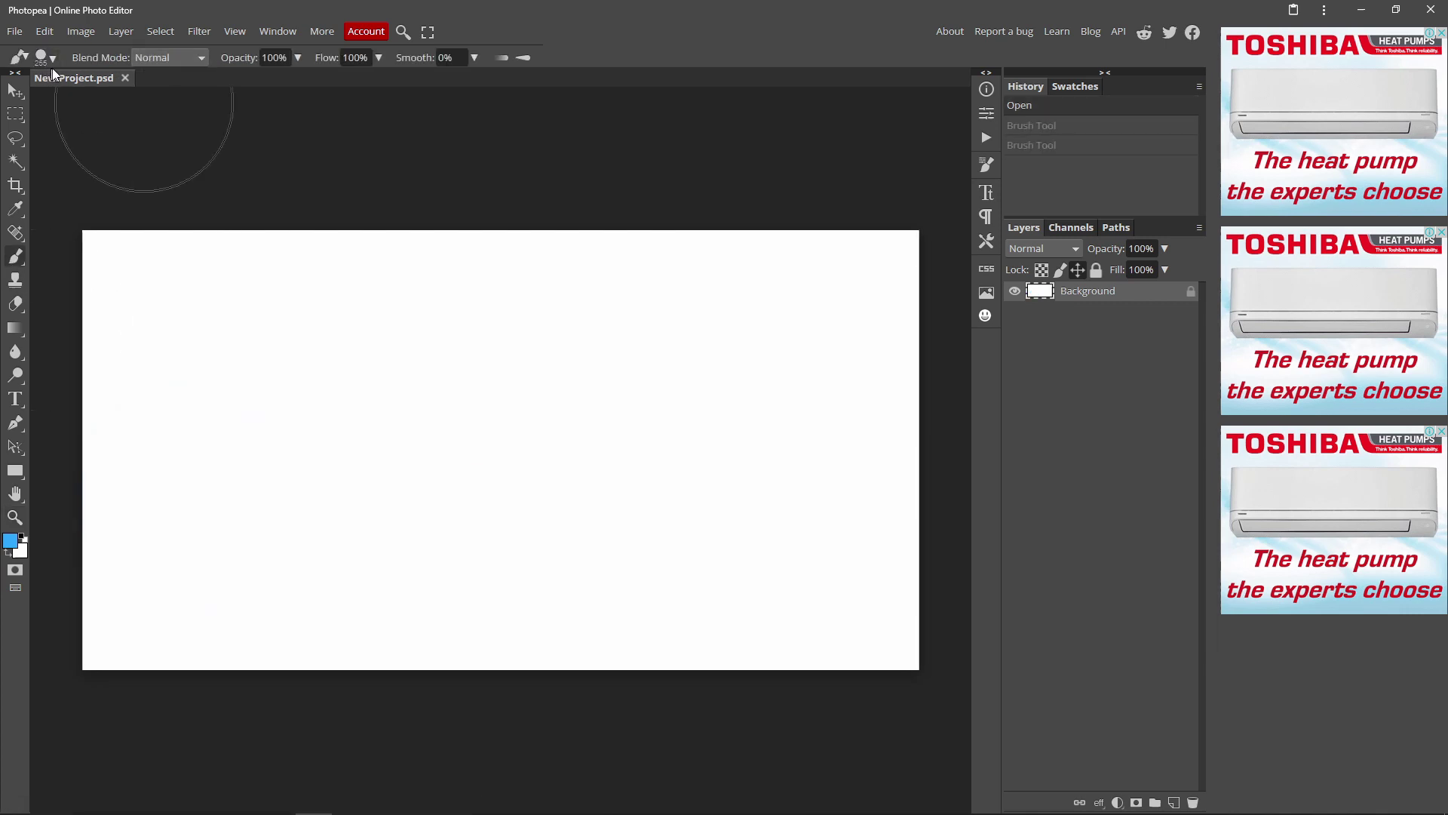
- Flatten the brush tip and stamp a horizontal and a rotated vertical blue ellipse
{"action": "left_click", "coordinate": [53, 58]}
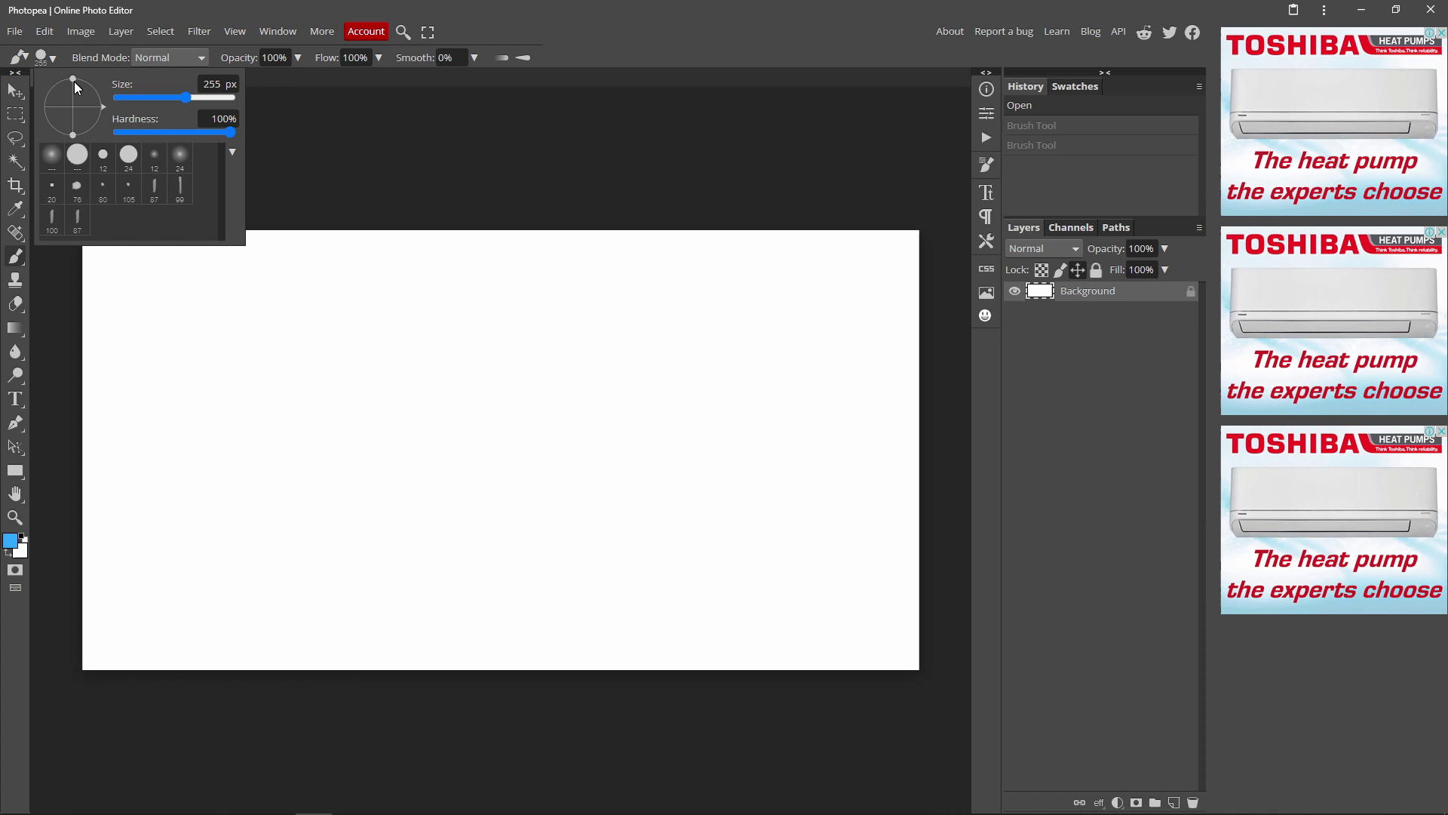
{"action": "left_click_drag", "start_coordinate": [74, 80], "coordinate": [77, 100]}
{"action": "left_click", "coordinate": [243, 325]}
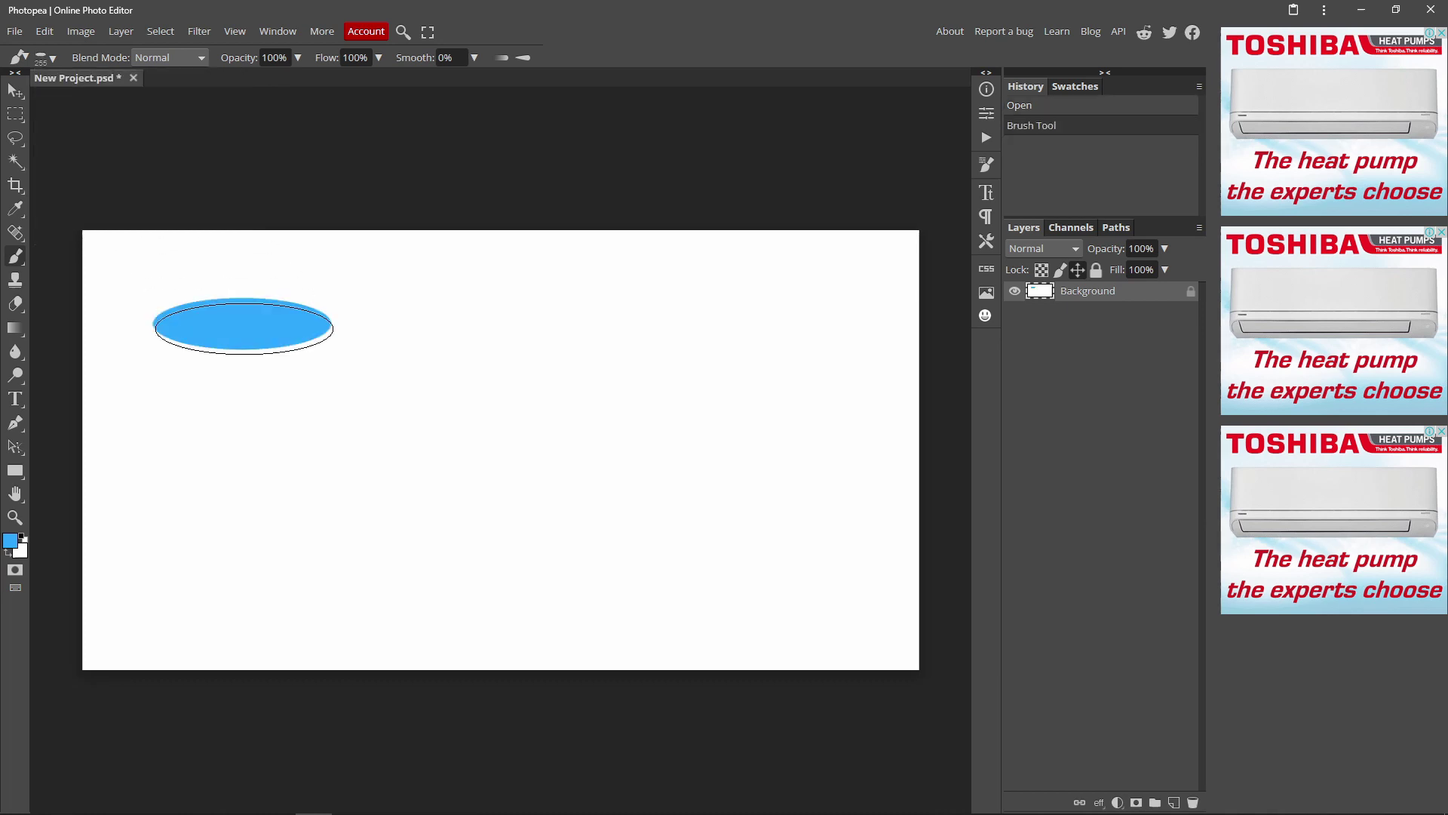
{"action": "left_click", "coordinate": [47, 58]}
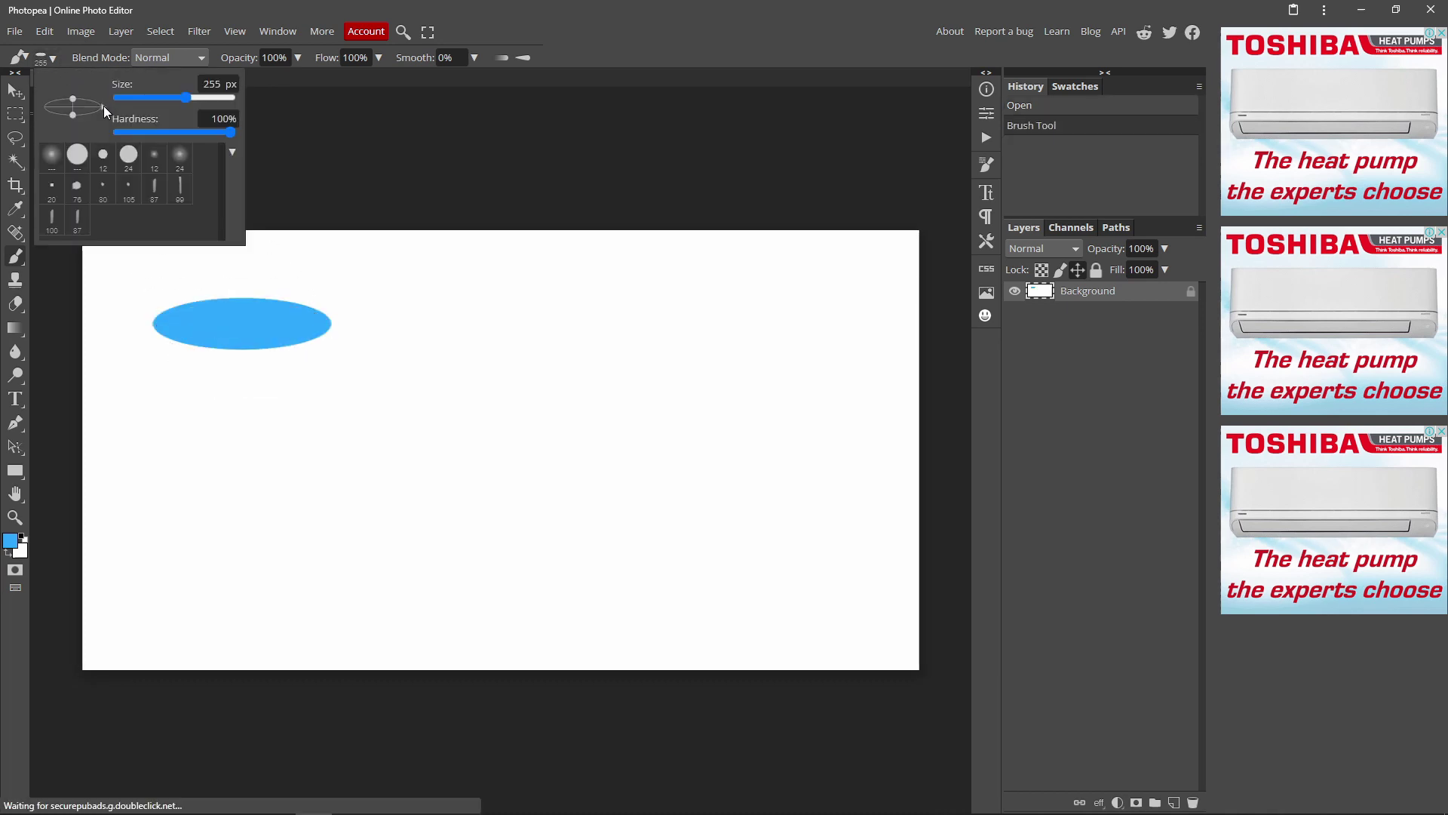
{"action": "left_click_drag", "start_coordinate": [103, 106], "coordinate": [73, 136]}
{"action": "left_click", "coordinate": [434, 392]}
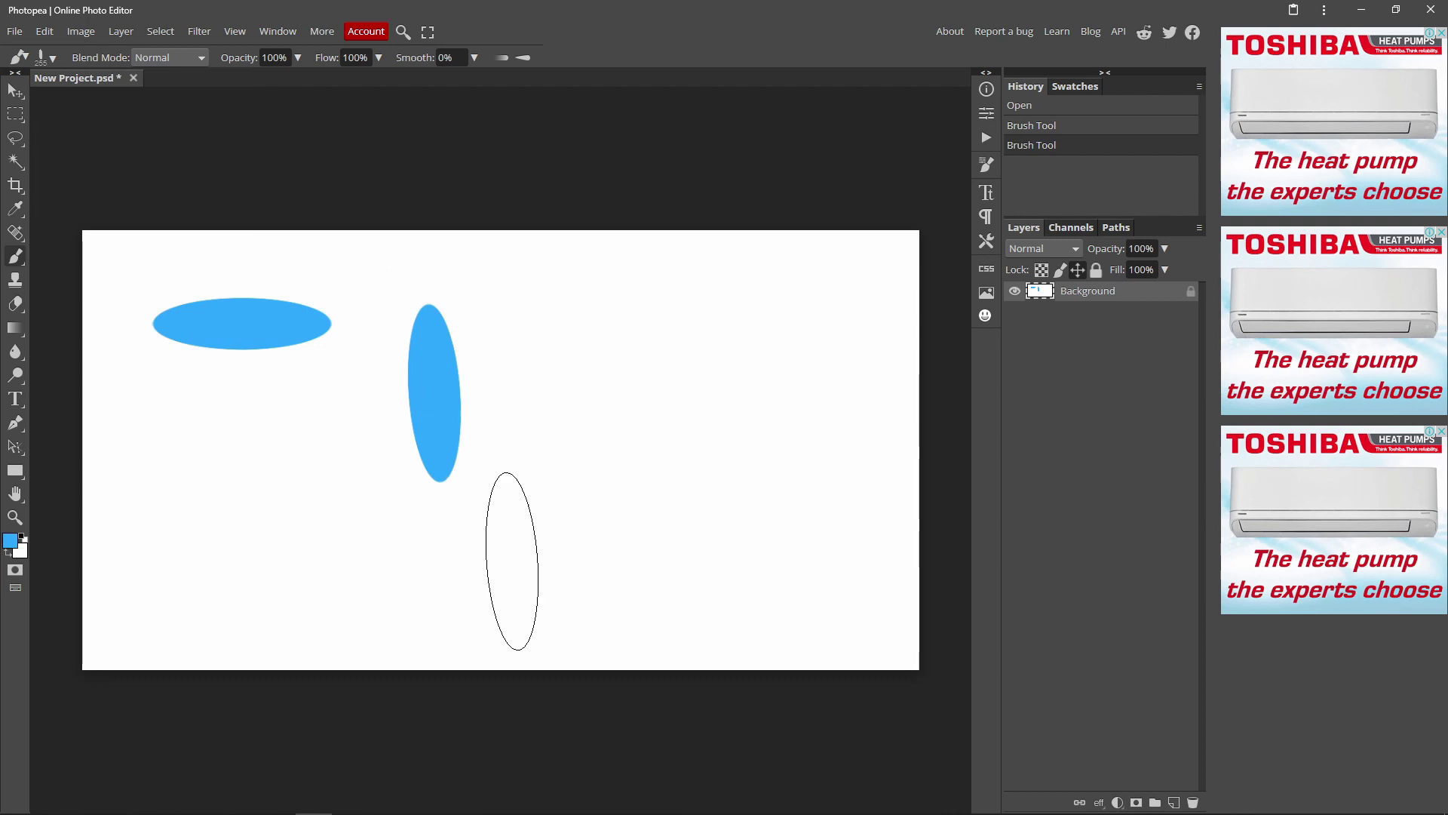
- Choose the 100 px brush preset, paint a stroke below, then undo all strokes
{"action": "left_click", "coordinate": [42, 59]}
{"action": "left_click", "coordinate": [79, 162]}
{"action": "left_click", "coordinate": [135, 172]}
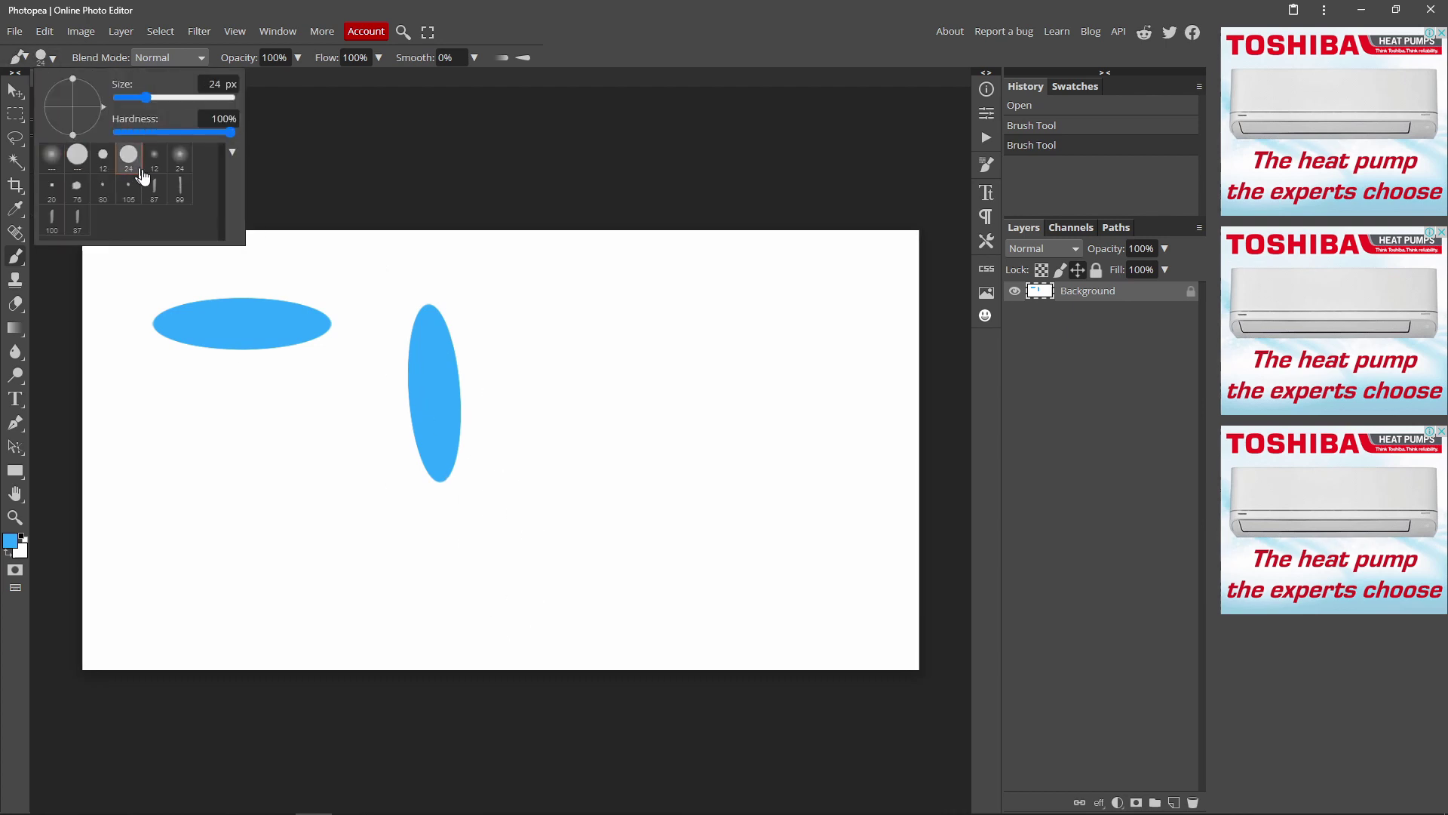
{"action": "left_click", "coordinate": [51, 218]}
{"action": "mouse_move", "coordinate": [225, 497]}
{"action": "left_mouse_down"}
{"action": "mouse_move", "coordinate": [363, 518]}
{"action": "mouse_move", "coordinate": [542, 393]}
{"action": "mouse_move", "coordinate": [382, 377]}
{"action": "mouse_move", "coordinate": [719, 586]}
{"action": "mouse_move", "coordinate": [762, 478]}
{"action": "mouse_move", "coordinate": [753, 414]}
{"action": "mouse_move", "coordinate": [866, 509]}
{"action": "mouse_move", "coordinate": [660, 547]}
{"action": "mouse_move", "coordinate": [831, 531]}
{"action": "left_mouse_up"}
{"action": "key", "text": "ctrl+z"}
{"action": "key", "text": "ctrl+z"}
{"action": "key", "text": "ctrl+z"}
{"action": "left_click", "coordinate": [47, 59]}
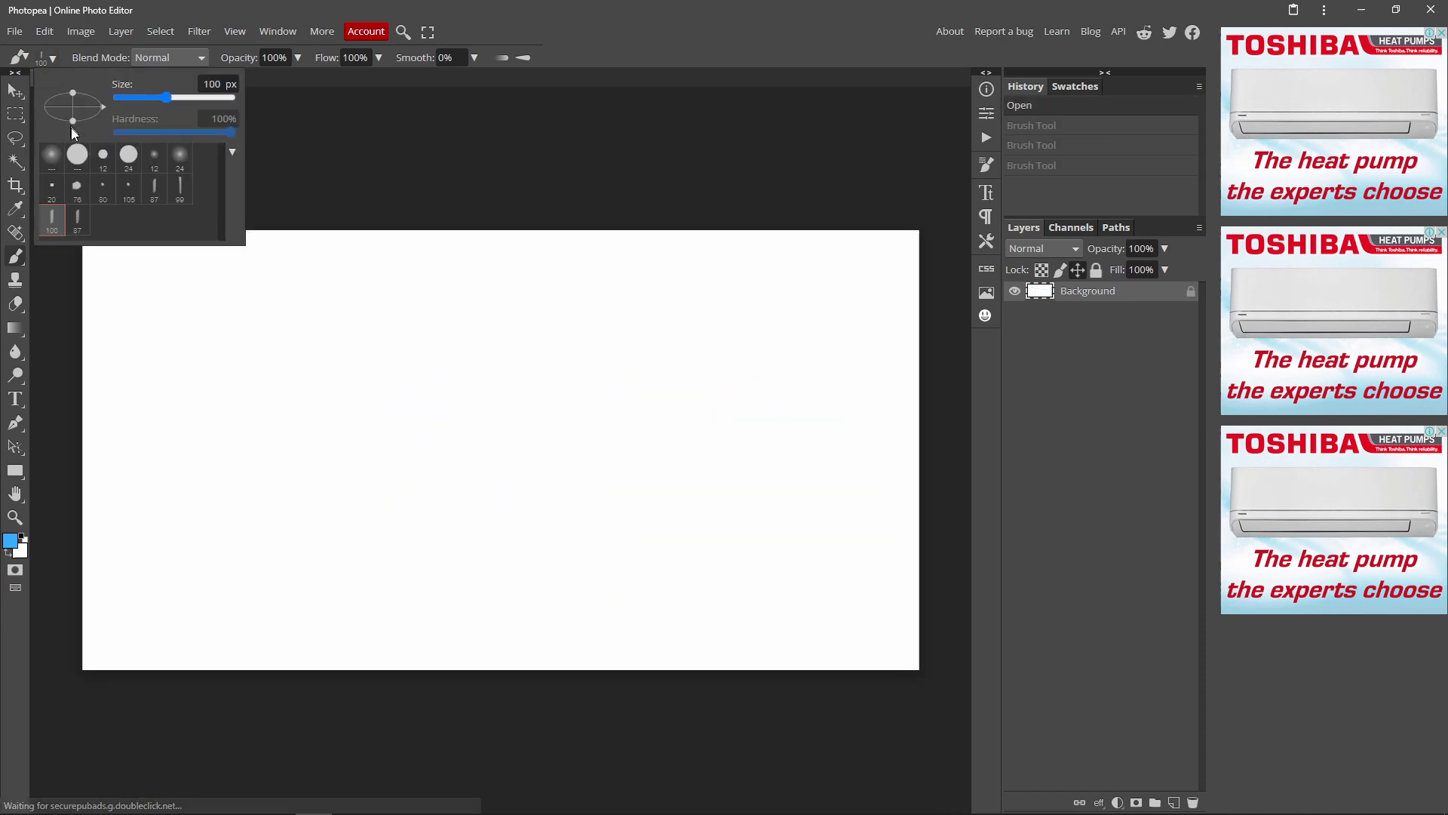
- Choose the hard round brush preset and browse the right-click preset options
{"action": "left_click", "coordinate": [77, 156]}
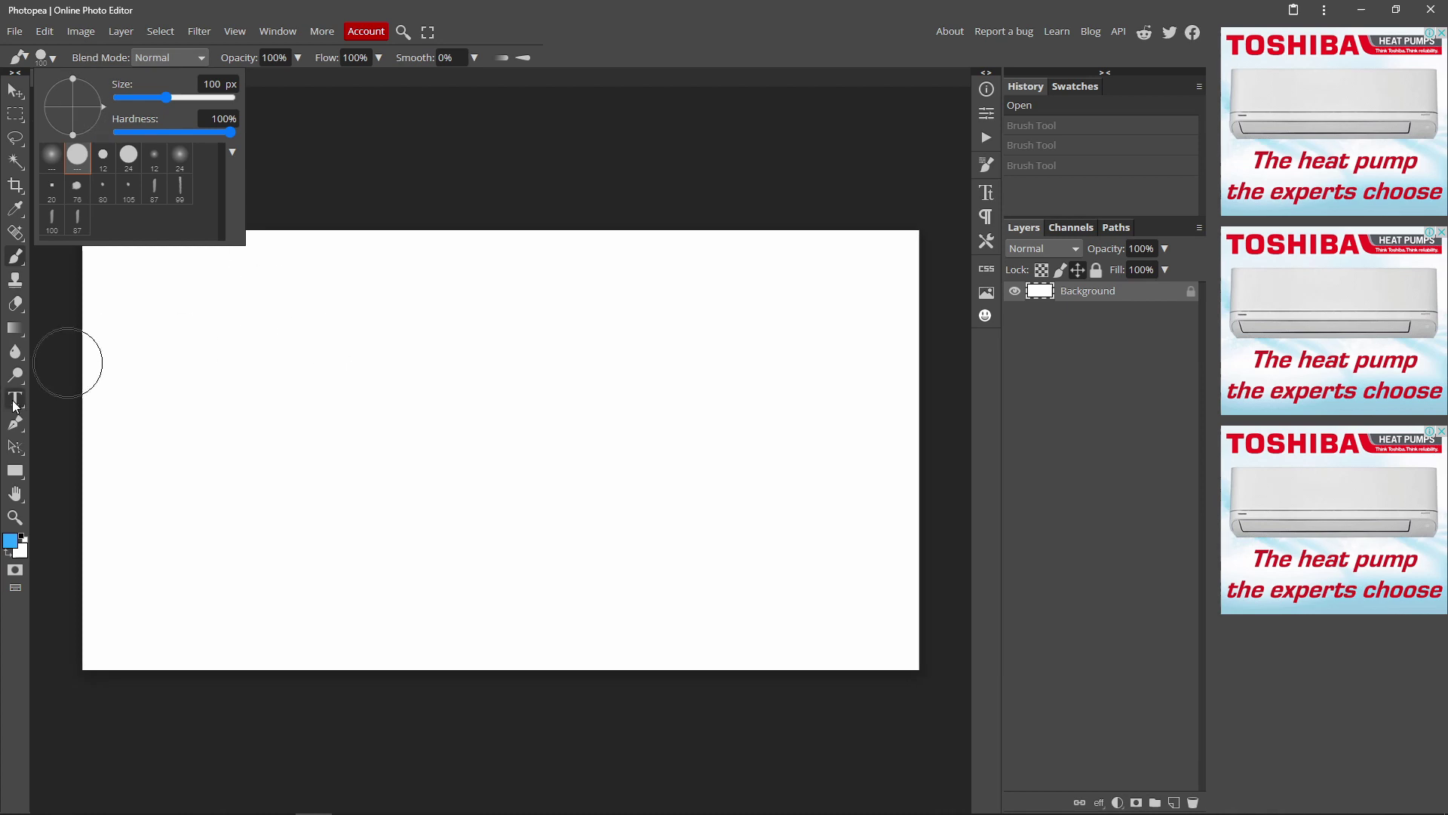
{"action": "left_click", "coordinate": [67, 362]}
{"action": "right_click", "coordinate": [351, 355]}
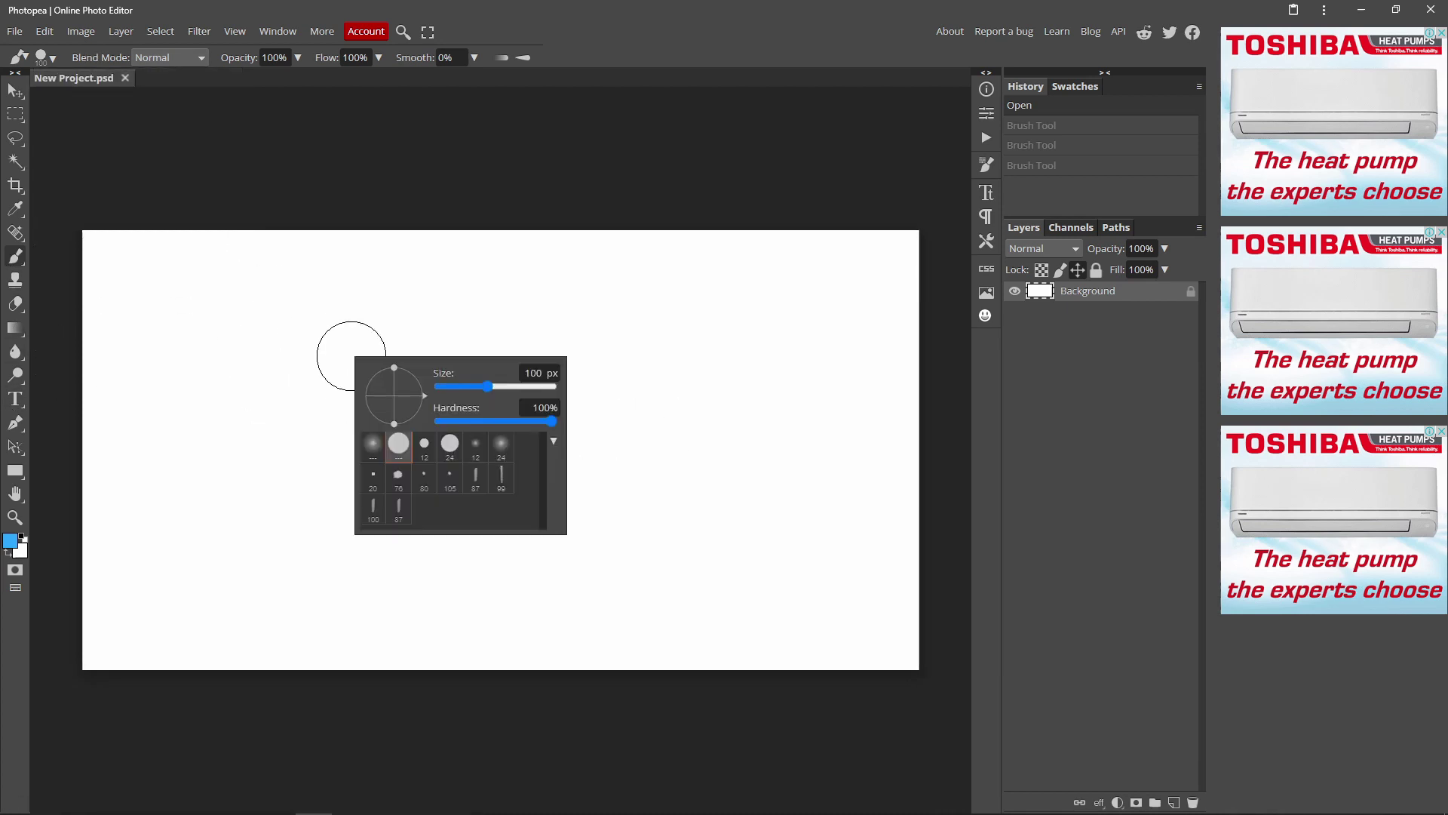
{"action": "left_click", "coordinate": [554, 440]}
{"action": "left_click", "coordinate": [15, 91]}
{"action": "left_click", "coordinate": [16, 256]}
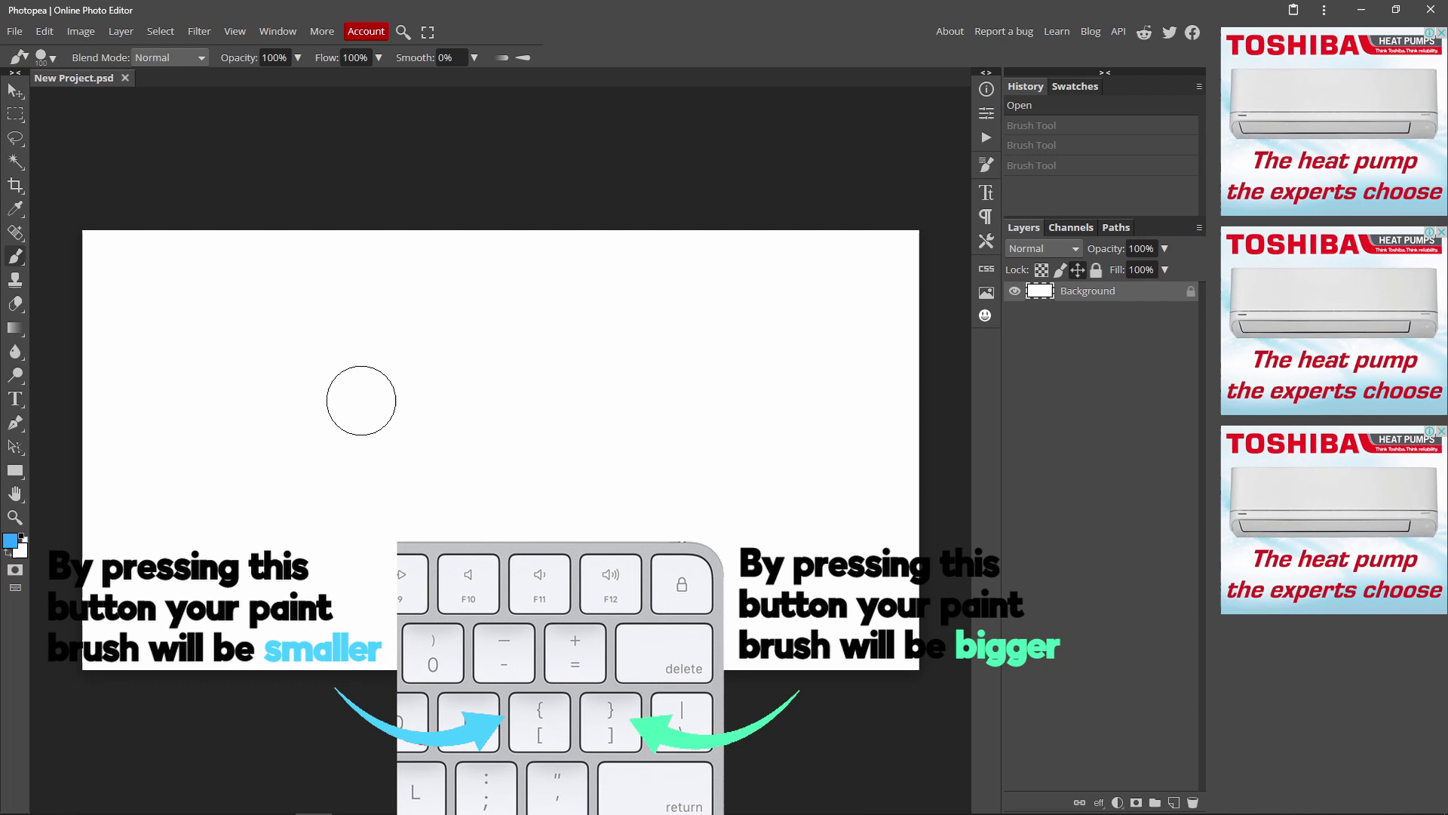
- Shrink the brush to 90 px for a small blue dot, then enlarge it for a larger dot
{"action": "key", "text": "bracketleft"}
{"action": "key", "text": "bracketleft"}
{"action": "key", "text": "bracketleft"}
{"action": "key", "text": "bracketleft"}
{"action": "key", "text": "bracketleft"}
{"action": "key", "text": "bracketleft"}
{"action": "key", "text": "bracketleft"}
{"action": "left_click", "coordinate": [361, 400]}
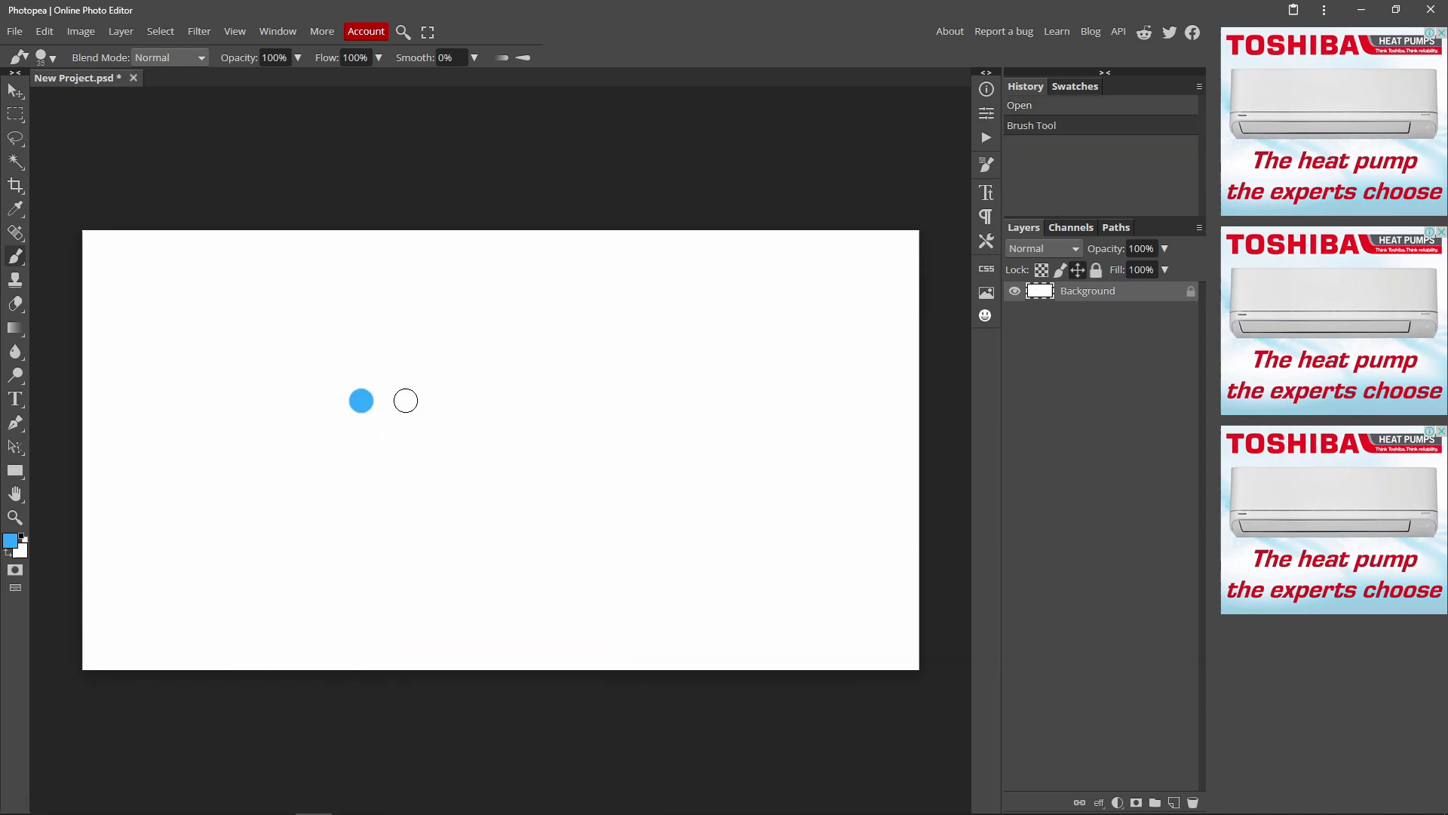
{"action": "key", "text": "bracketright"}
{"action": "key", "text": "bracketright"}
{"action": "key", "text": "bracketright"}
{"action": "key", "text": "bracketright"}
{"action": "key", "text": "bracketright"}
{"action": "key", "text": "bracketright"}
{"action": "key", "text": "bracketright"}
{"action": "key", "text": "bracketright"}
{"action": "left_click", "coordinate": [432, 400]}
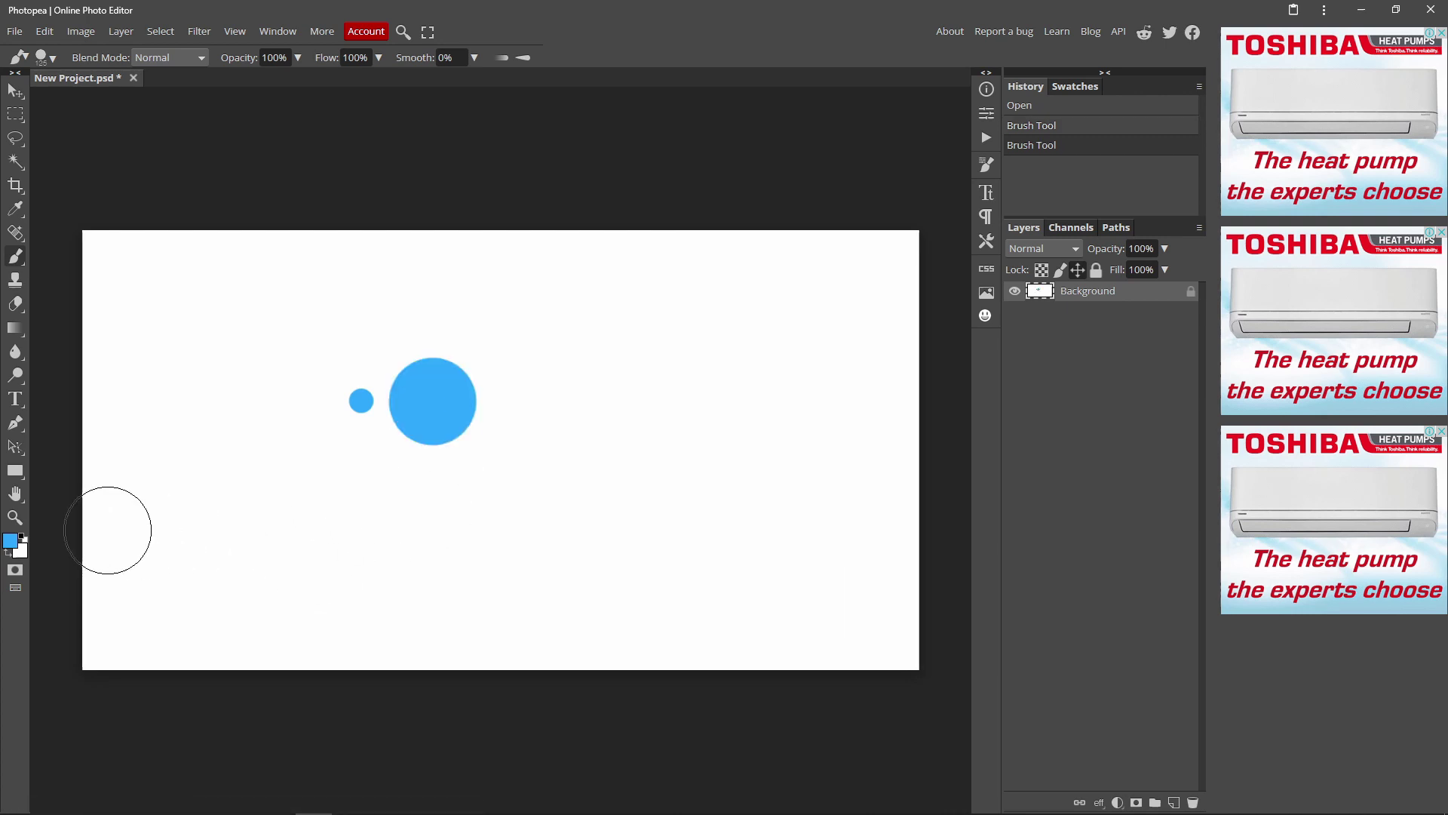
{"action": "key", "text": "ctrl+z"}
{"action": "key", "text": "ctrl+z"}
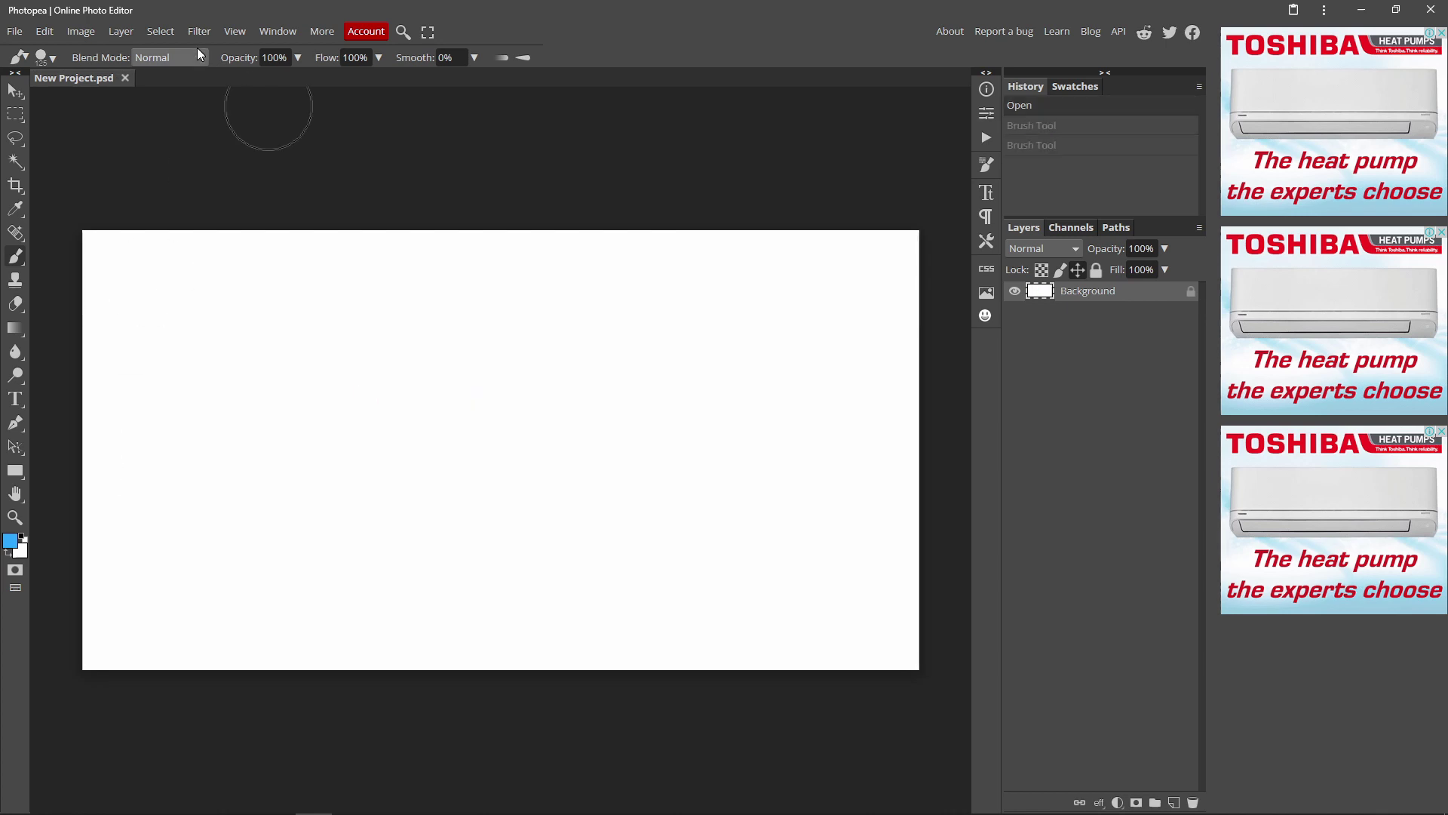
{"action": "left_click", "coordinate": [191, 57]}
{"action": "left_click_drag", "start_coordinate": [208, 94], "coordinate": [211, 299]}
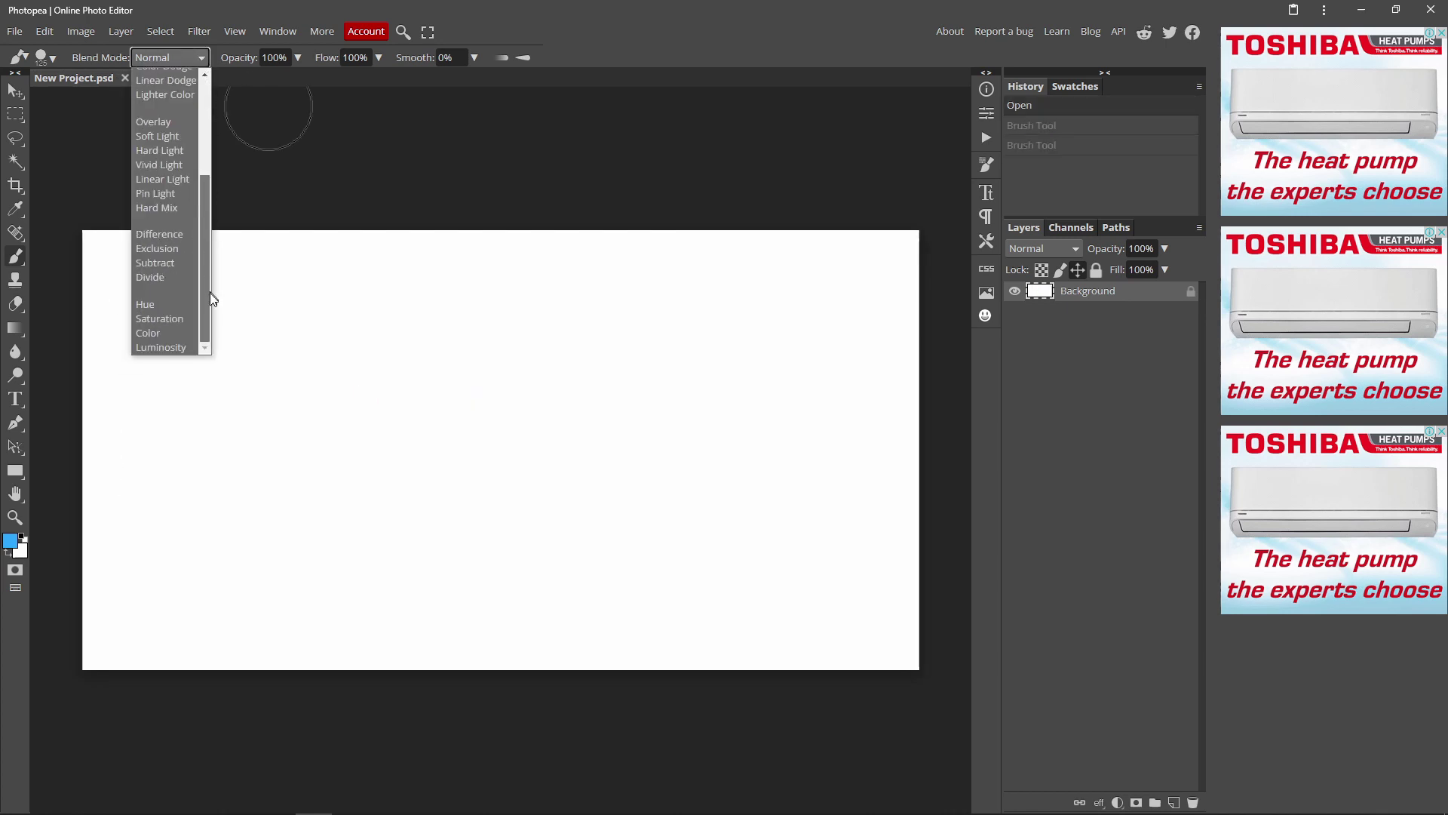
{"action": "scroll", "coordinate": [191, 234], "scroll_direction": "up", "scroll_amount": 5}
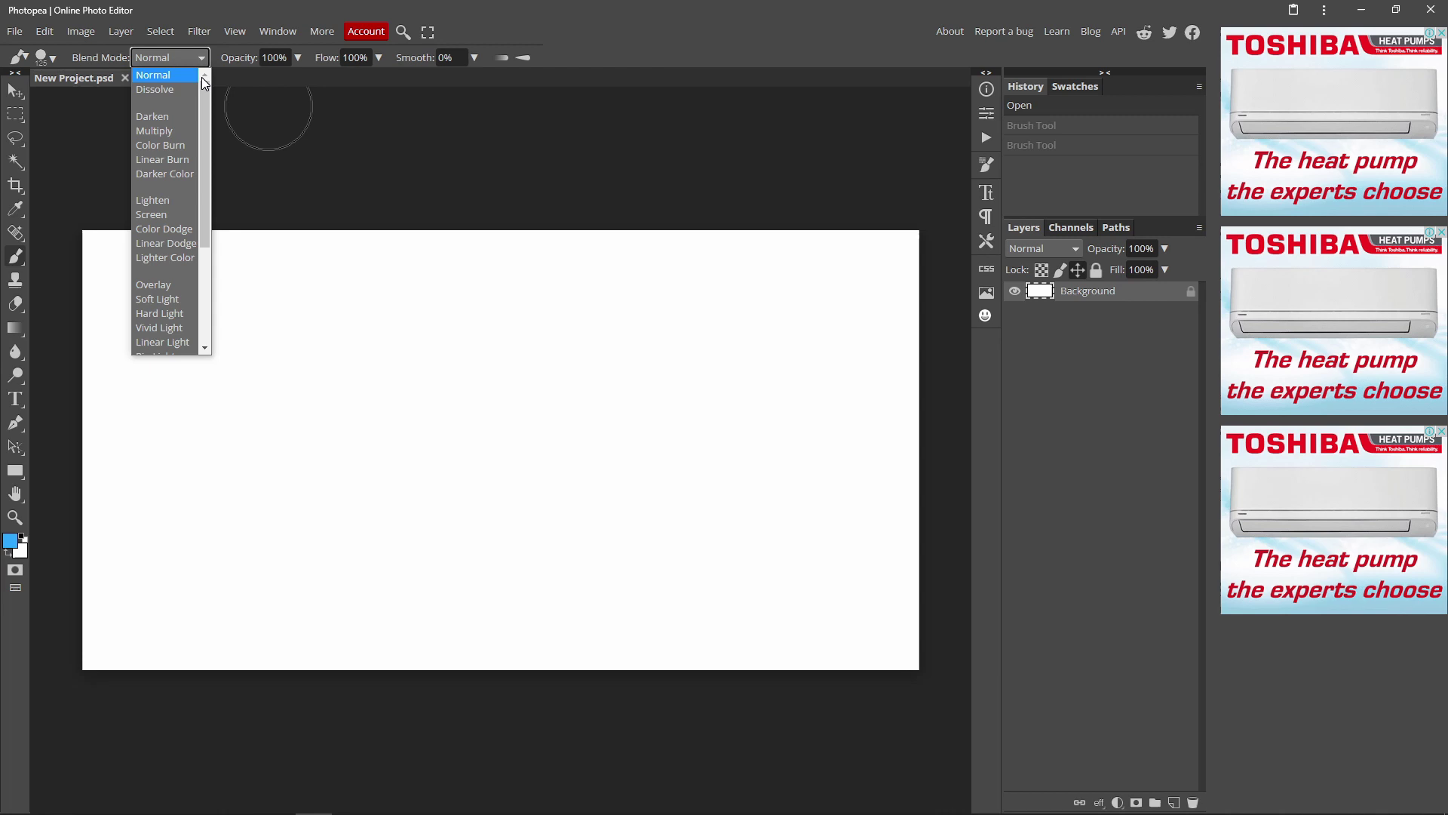
{"action": "mouse_move", "coordinate": [200, 98]}
{"action": "left_mouse_down"}
{"action": "mouse_move", "coordinate": [193, 265]}
{"action": "mouse_move", "coordinate": [205, 71]}
{"action": "left_mouse_up"}
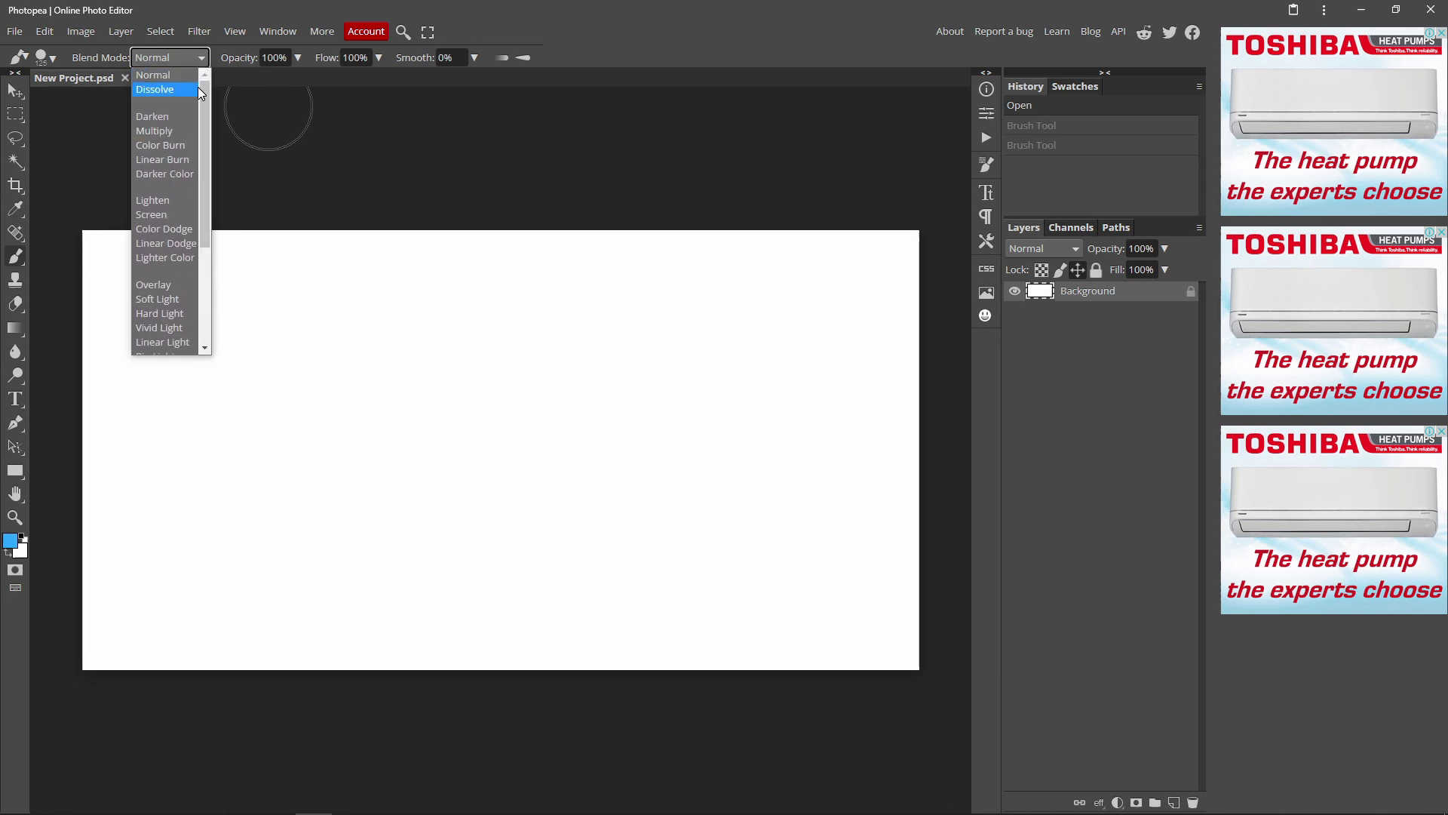
{"action": "left_click", "coordinate": [183, 72]}
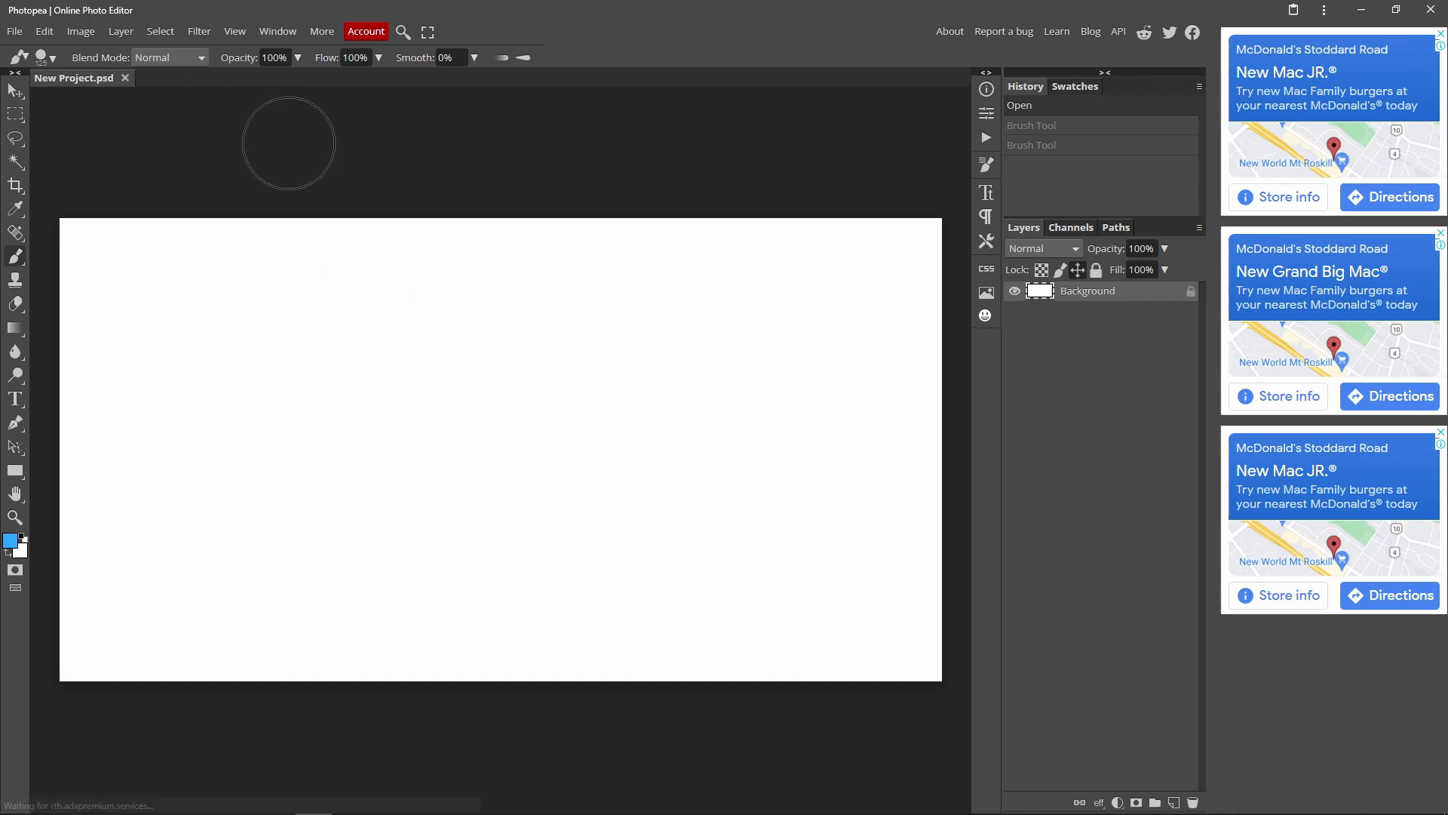
- Paint a 17% opacity light-blue stroke, then a 100% opacity solid stroke below it
{"action": "left_click", "coordinate": [298, 59]}
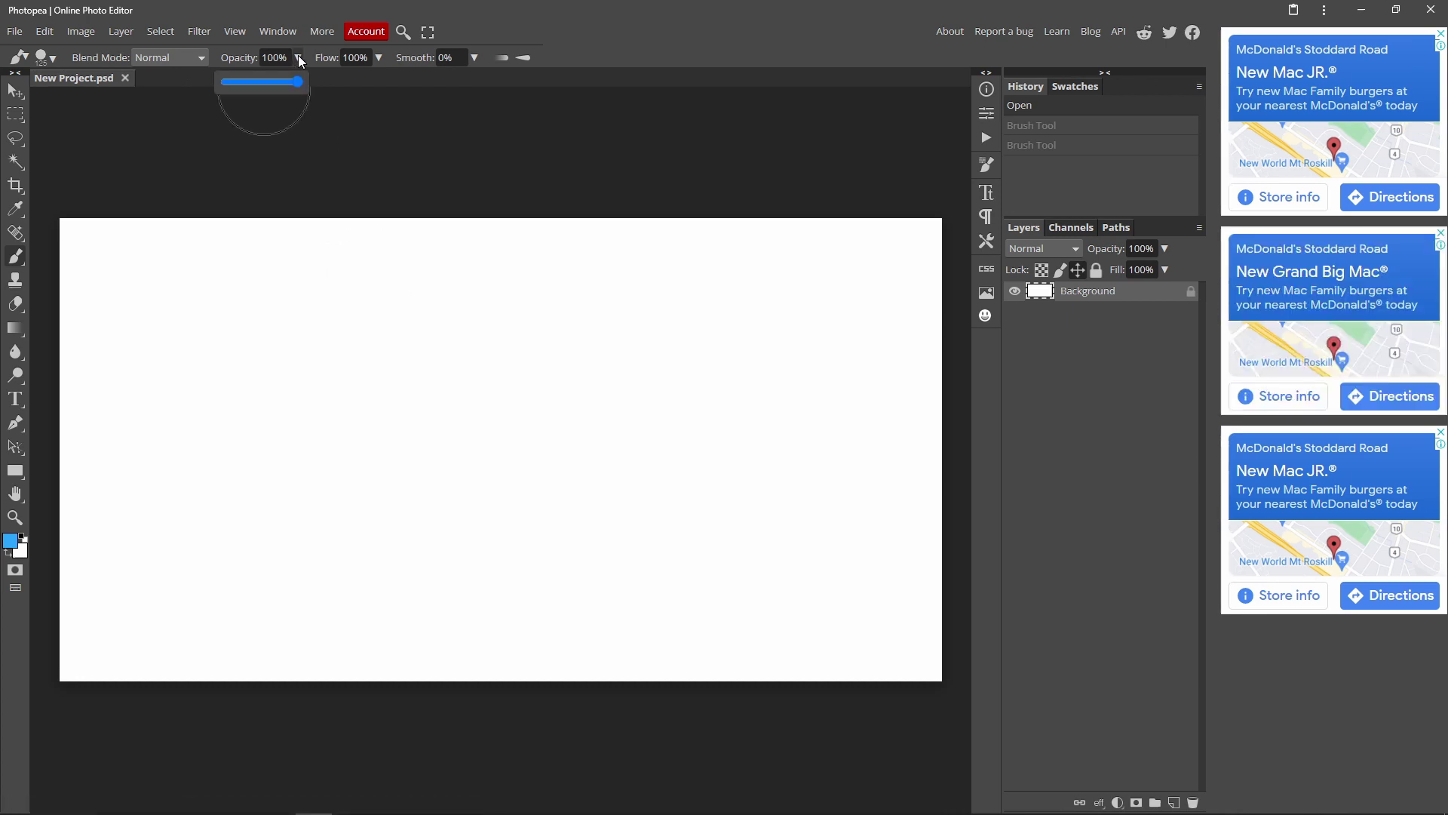
{"action": "left_click", "coordinate": [237, 83]}
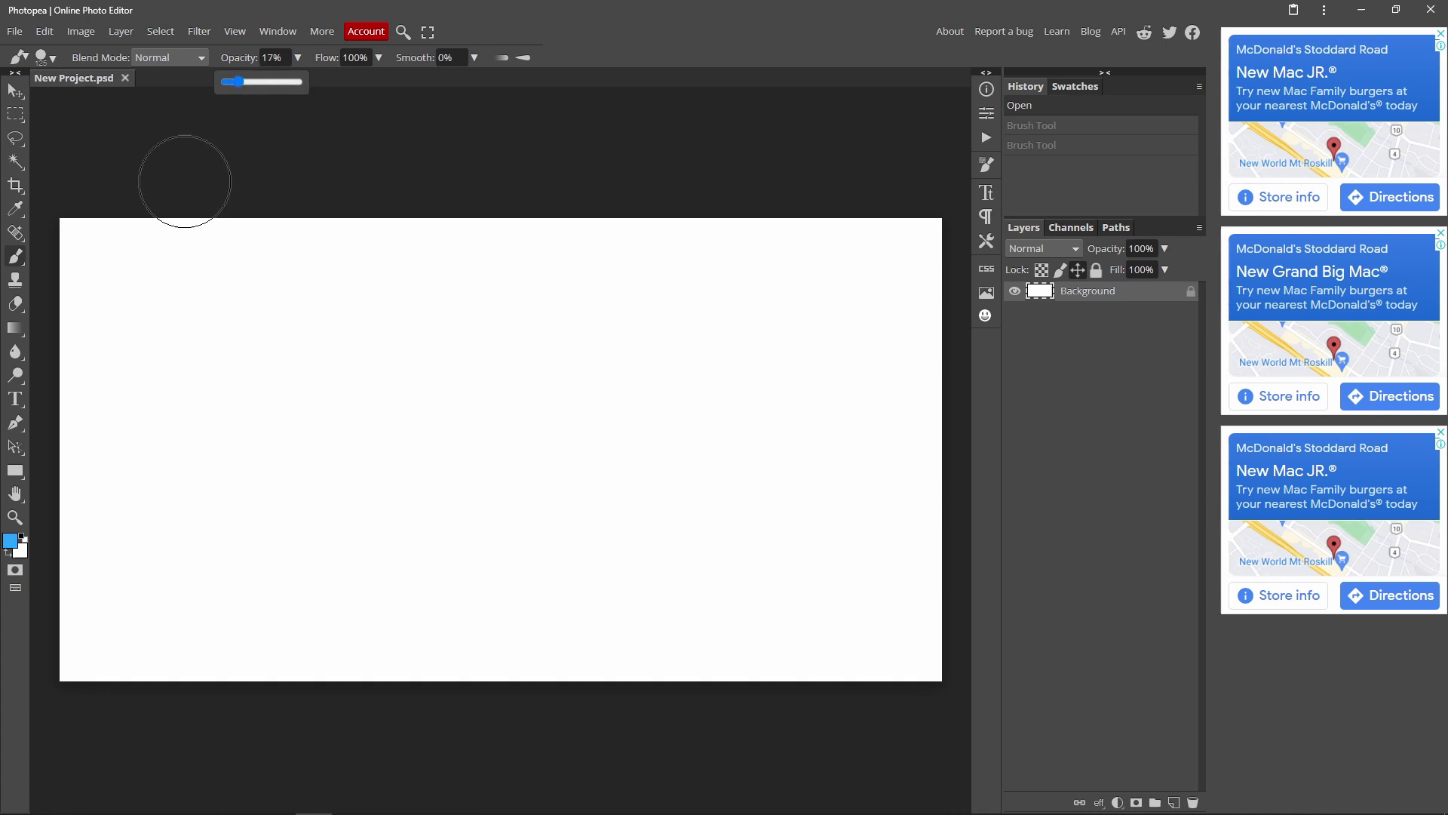
{"action": "left_click_drag", "start_coordinate": [150, 272], "coordinate": [722, 259]}
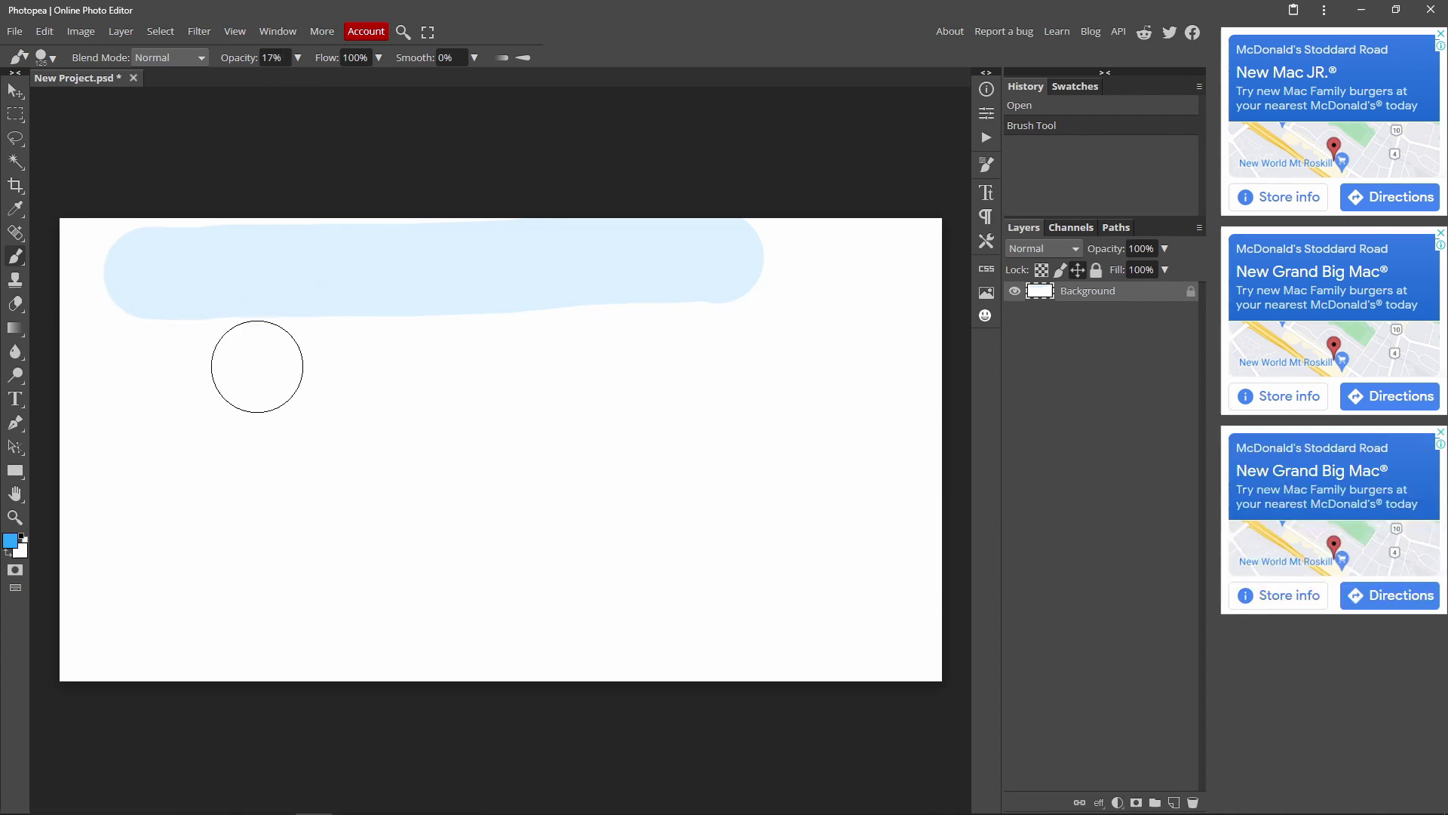
{"action": "left_click", "coordinate": [298, 57]}
{"action": "left_click_drag", "start_coordinate": [243, 83], "coordinate": [444, 78]}
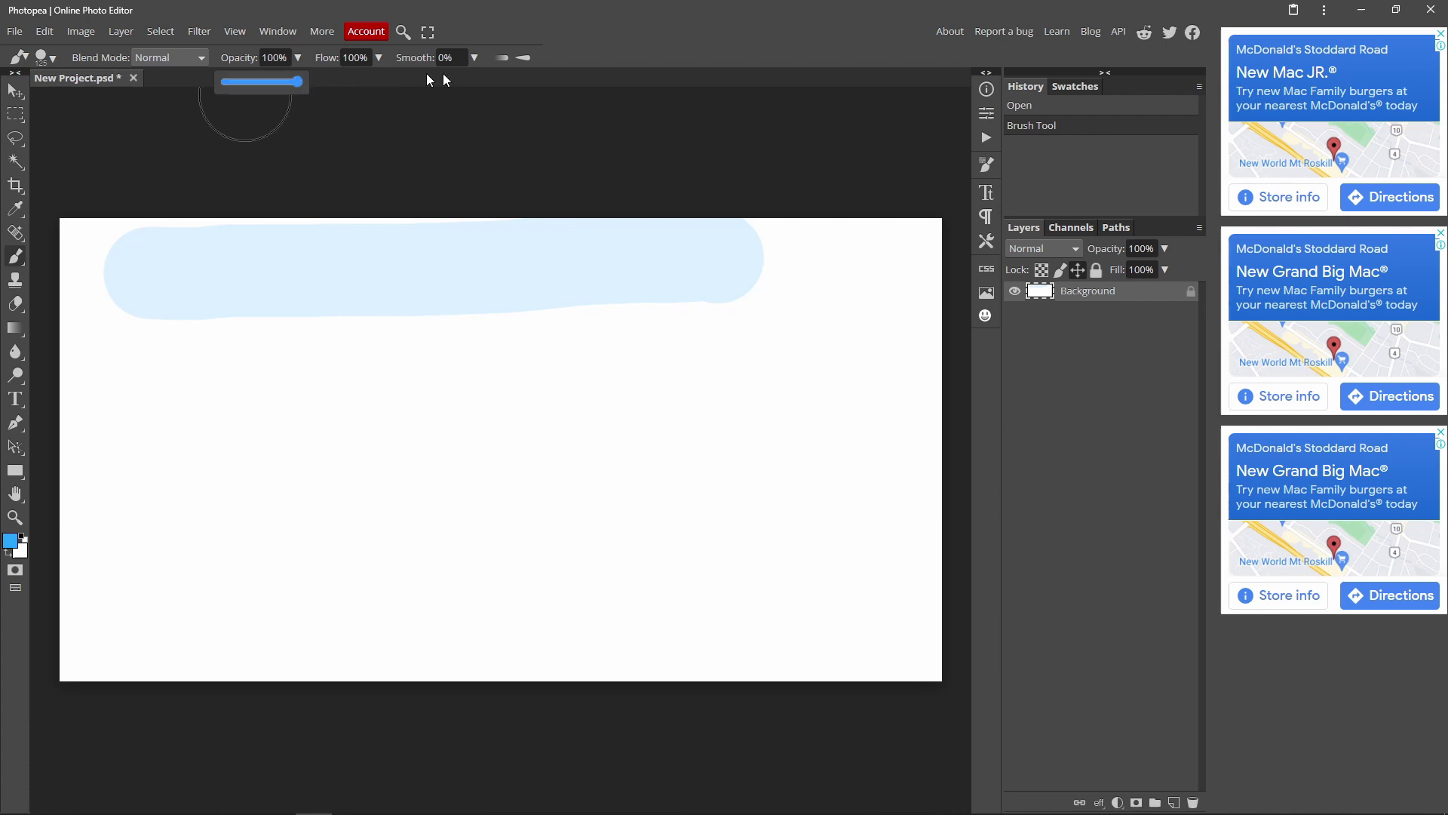
{"action": "left_click_drag", "start_coordinate": [165, 386], "coordinate": [792, 359]}
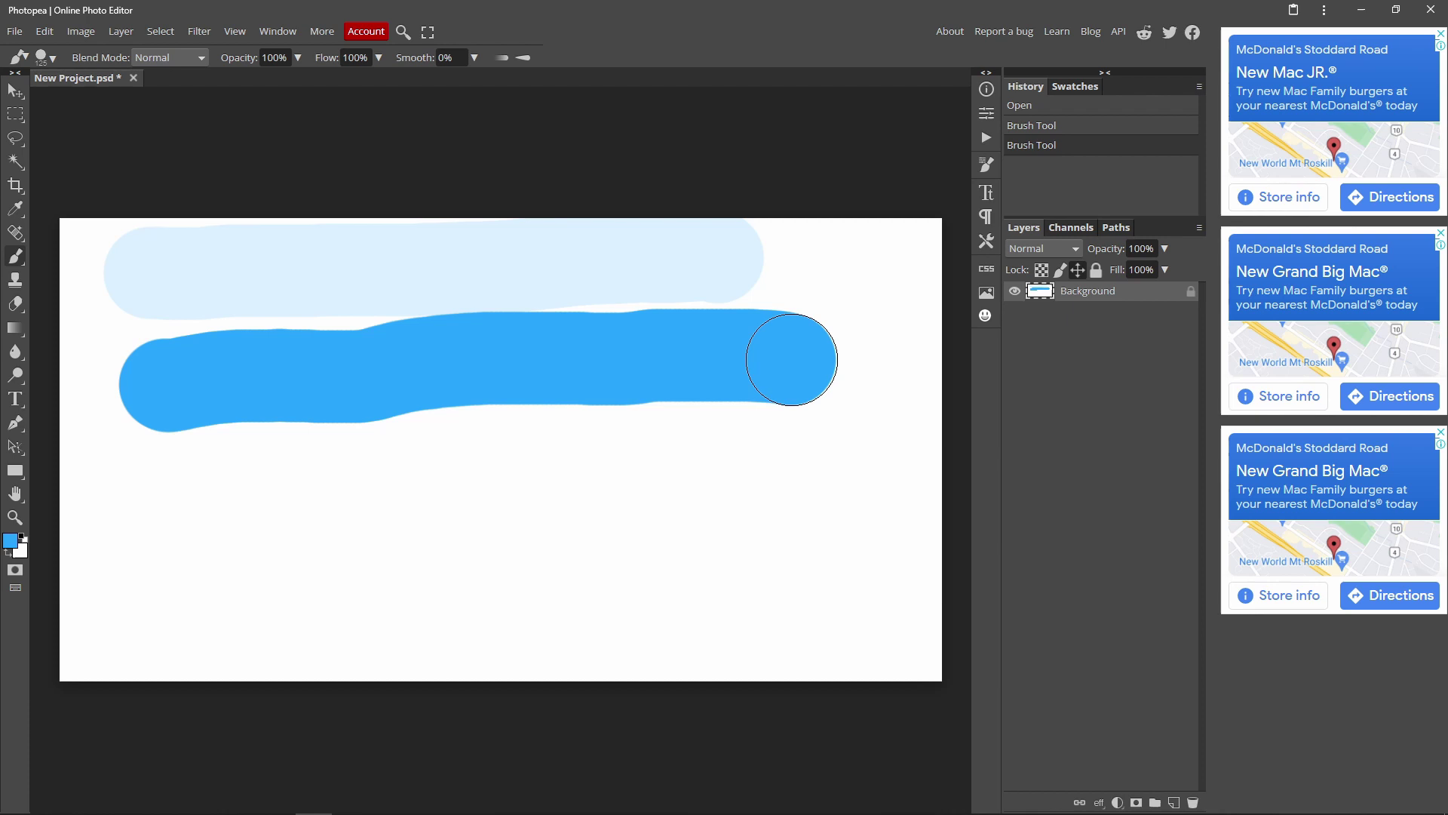
- Set brush opacity to 0% and paint an invisible stroke
{"action": "left_click", "coordinate": [297, 58]}
{"action": "left_click_drag", "start_coordinate": [296, 83], "coordinate": [219, 84]}
{"action": "left_click_drag", "start_coordinate": [755, 525], "coordinate": [801, 527]}
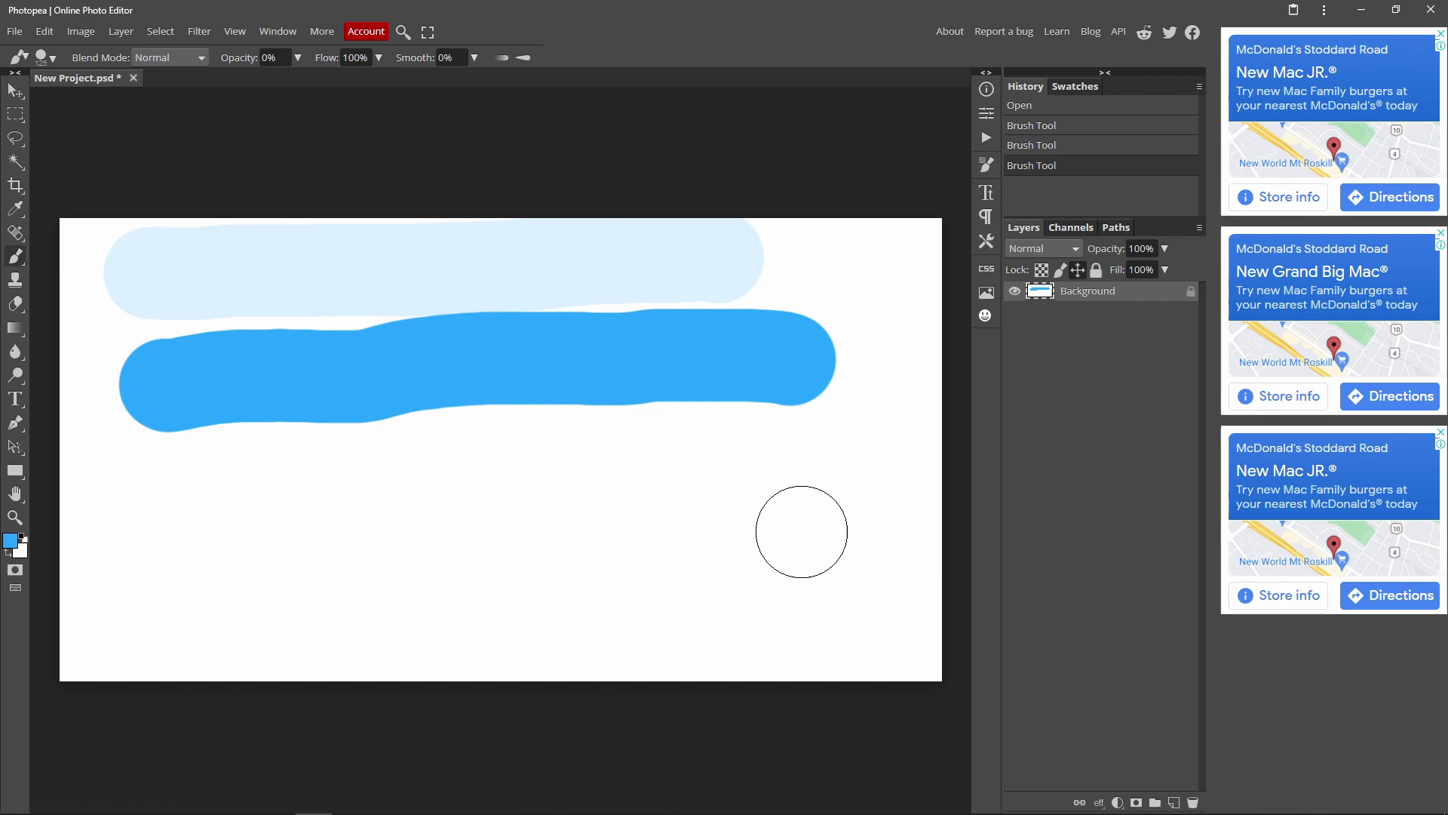
- Undo the test strokes, restore 100% opacity and paint a solid blue stroke near the top
{"action": "key", "text": "ctrl+z"}
{"action": "key", "text": "ctrl+z"}
{"action": "key", "text": "ctrl+z"}
{"action": "left_click", "coordinate": [297, 59]}
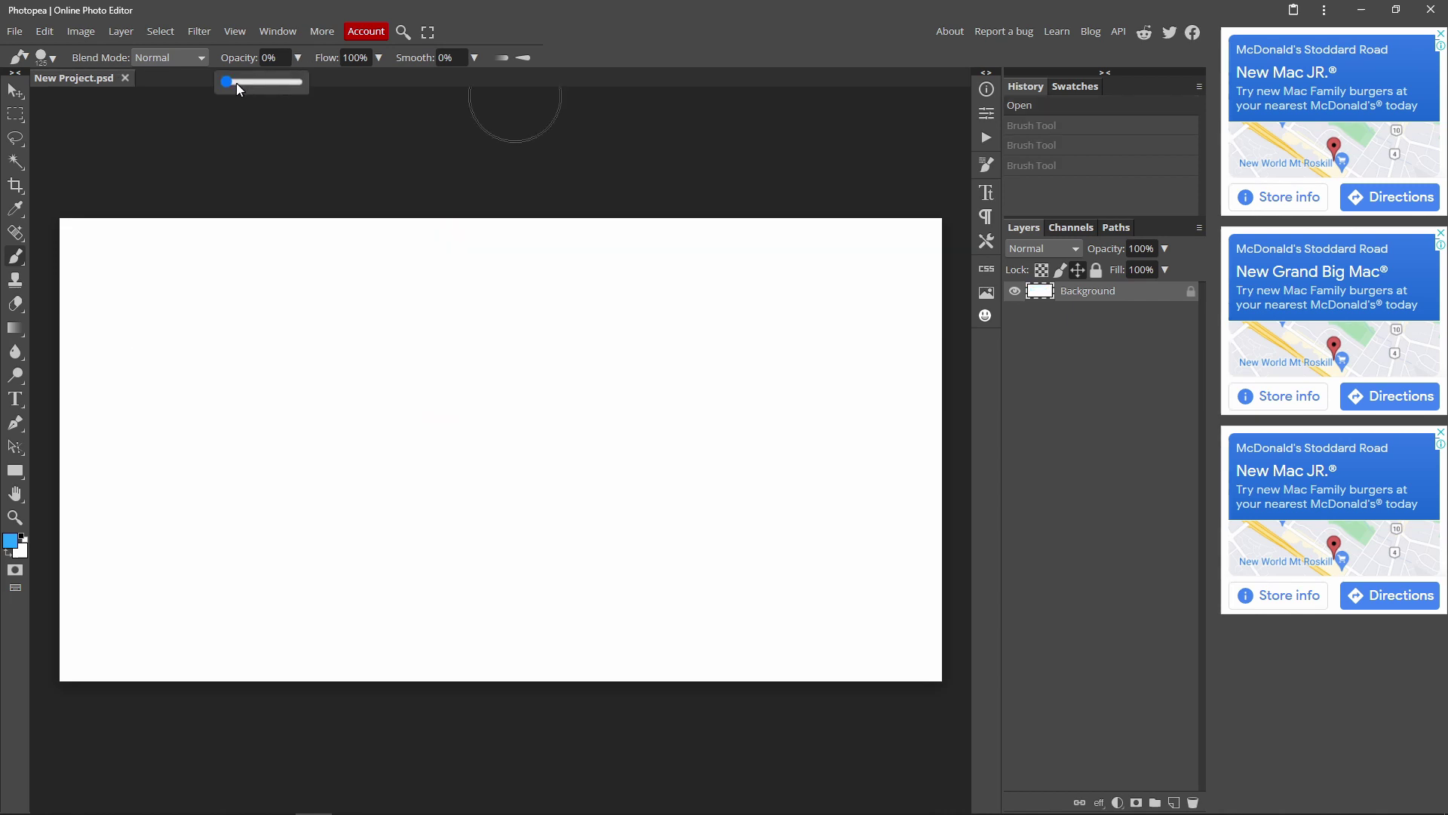
{"action": "left_click_drag", "start_coordinate": [259, 85], "coordinate": [591, 81]}
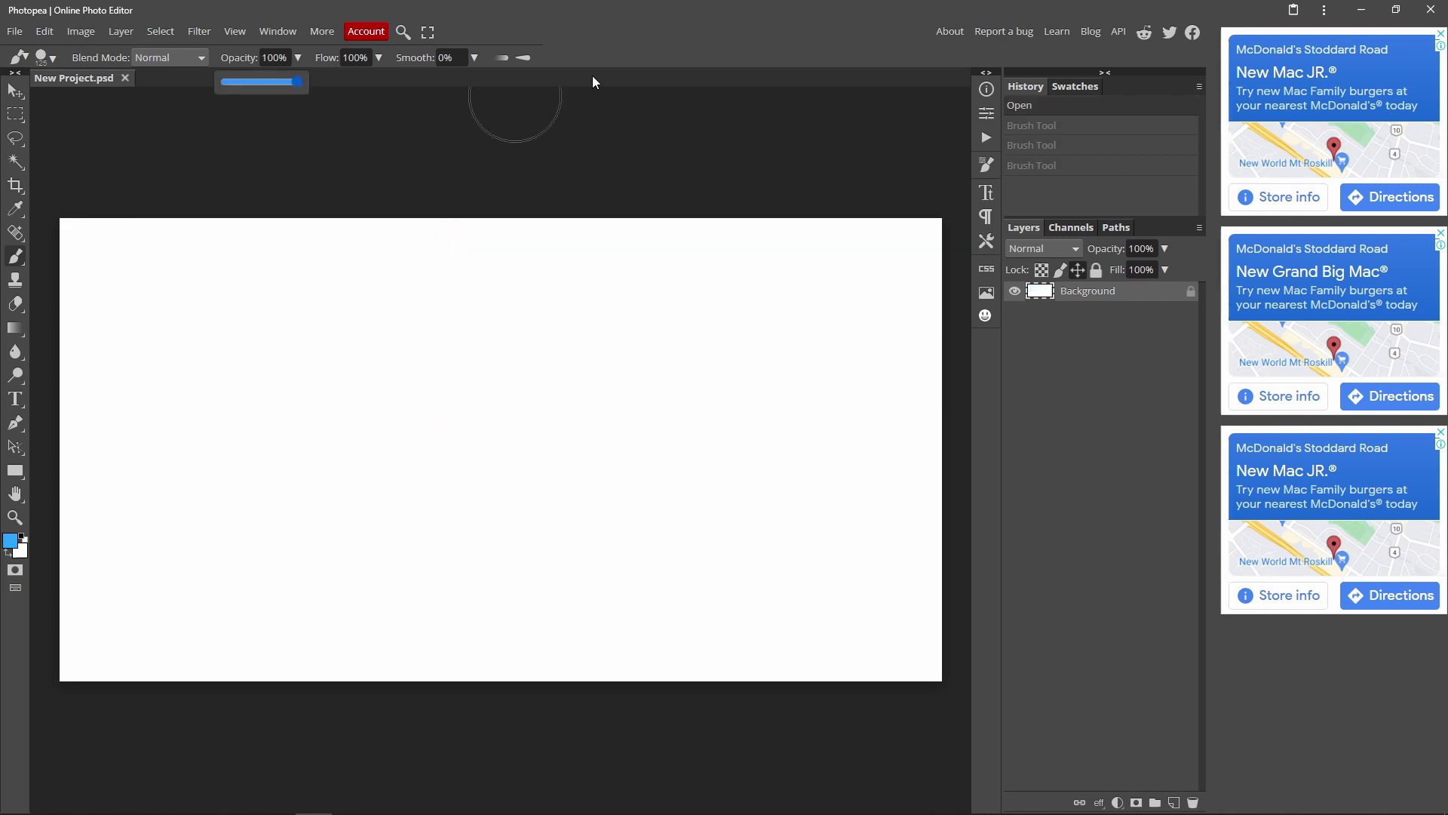
{"action": "left_click", "coordinate": [380, 56]}
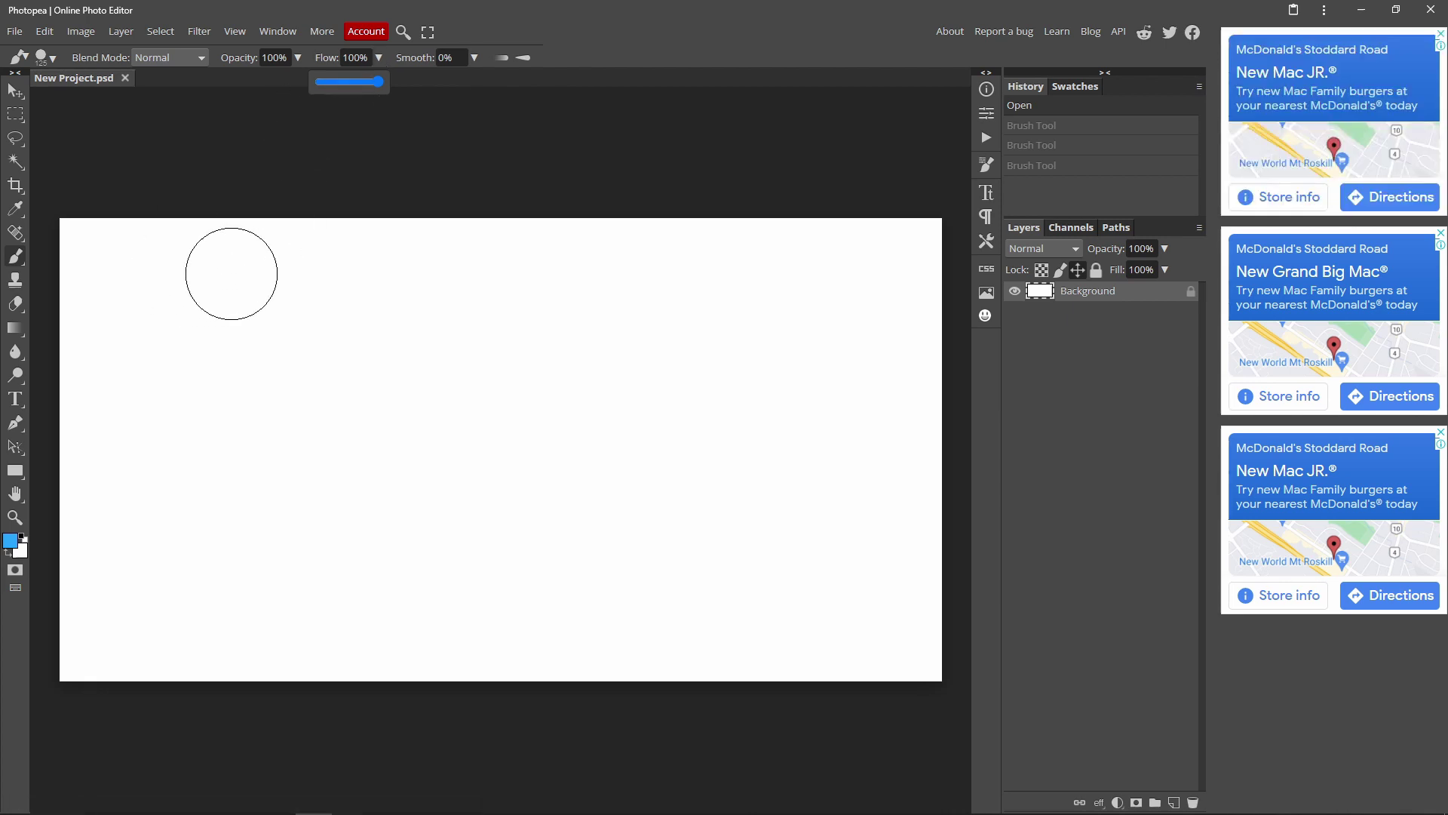
{"action": "left_click_drag", "start_coordinate": [232, 273], "coordinate": [781, 294]}
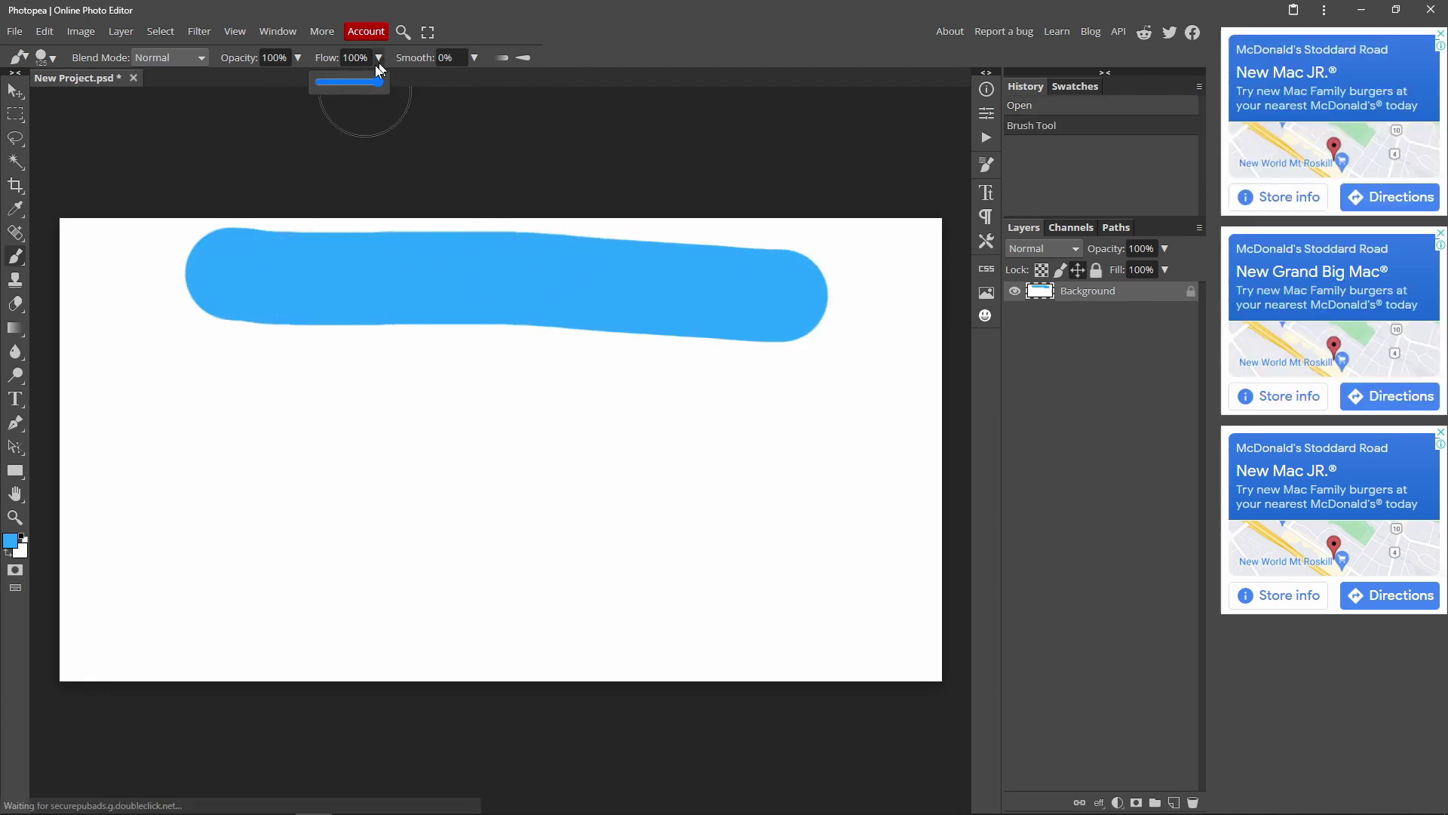
- Paint a soft 12%-flow stroke below, inspect it zoomed in, then reset flow to 100%
{"action": "left_click", "coordinate": [324, 83]}
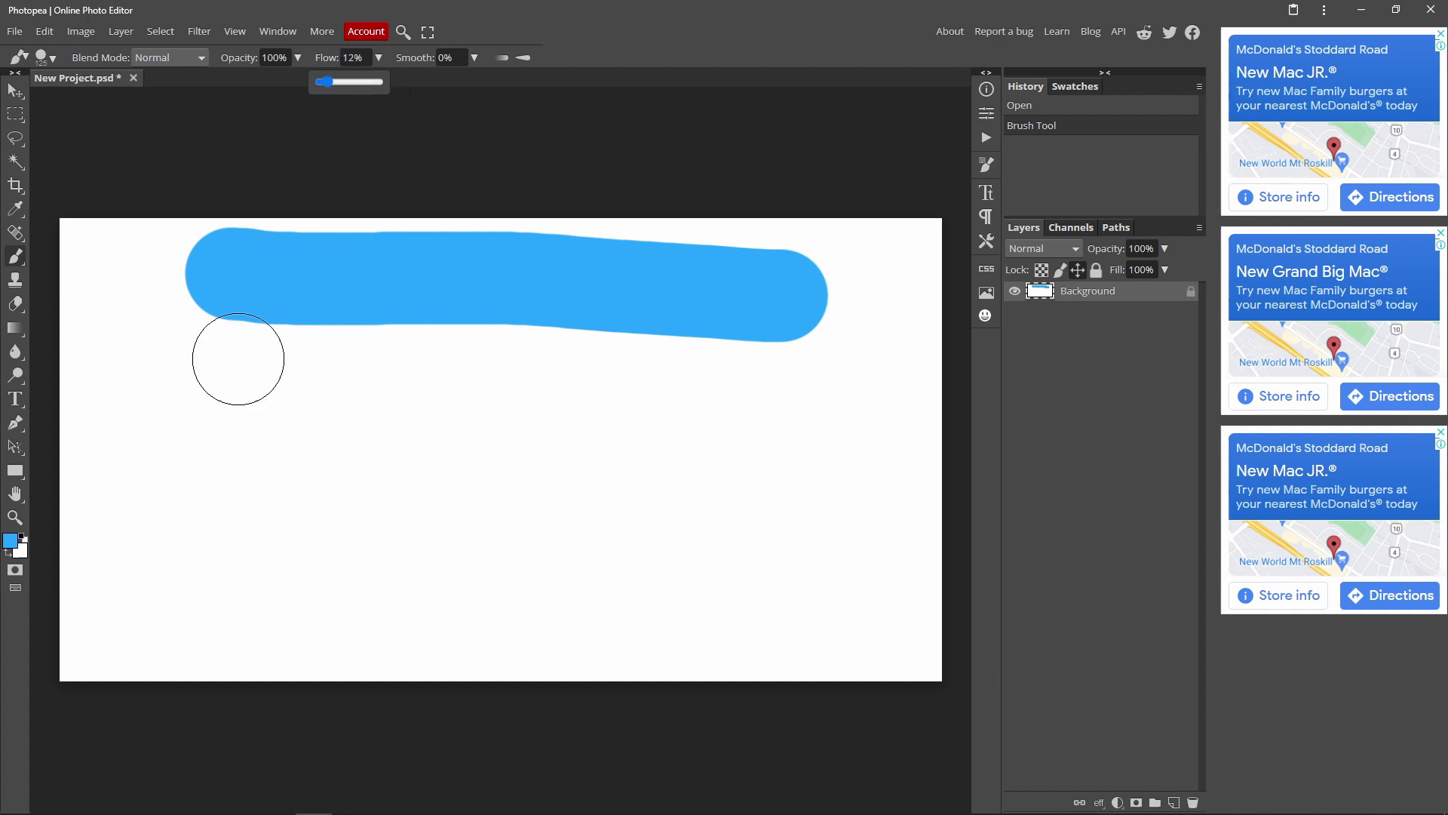
{"action": "left_click_drag", "start_coordinate": [189, 418], "coordinate": [822, 437]}
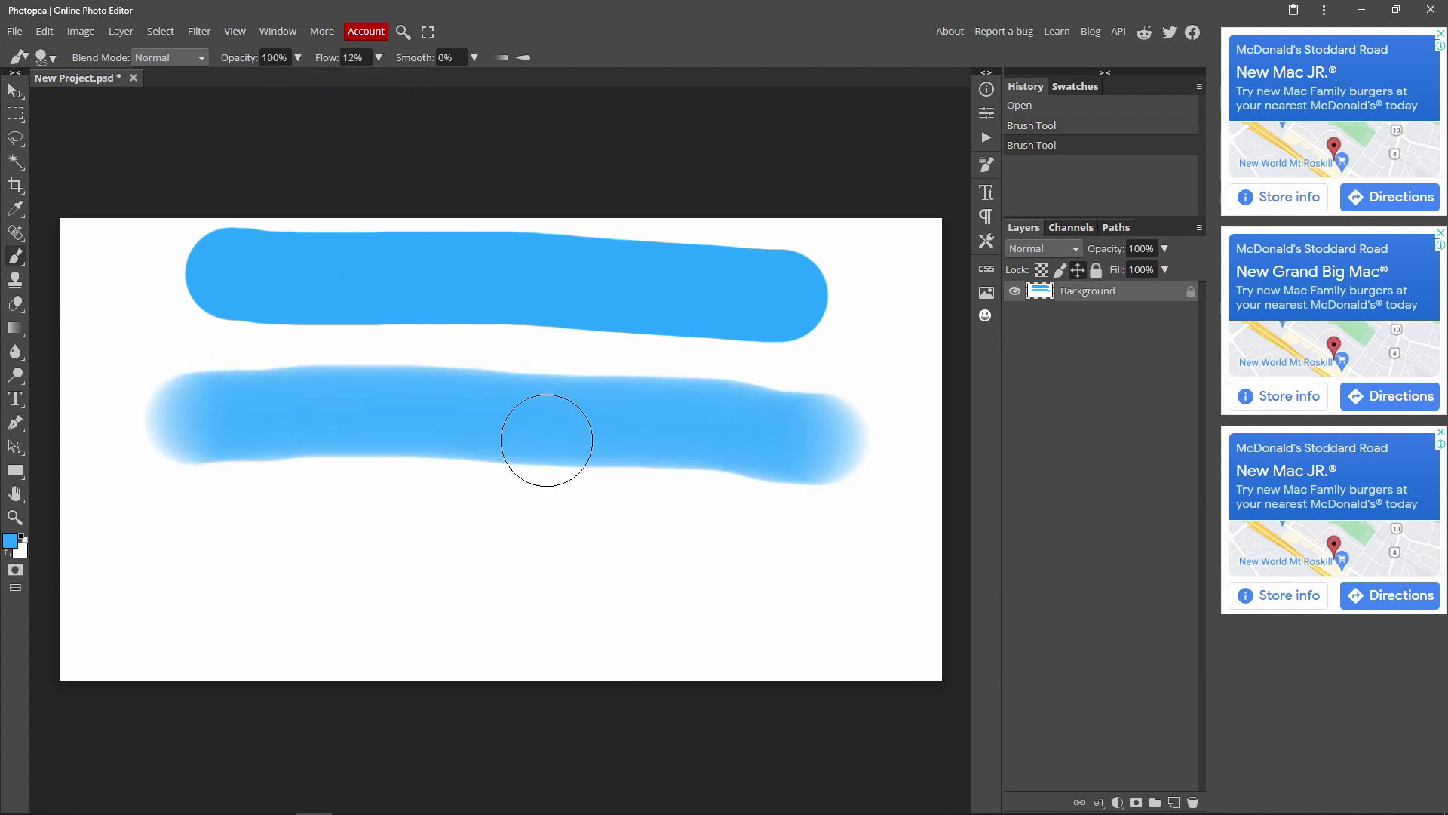
{"action": "left_click", "coordinate": [16, 519]}
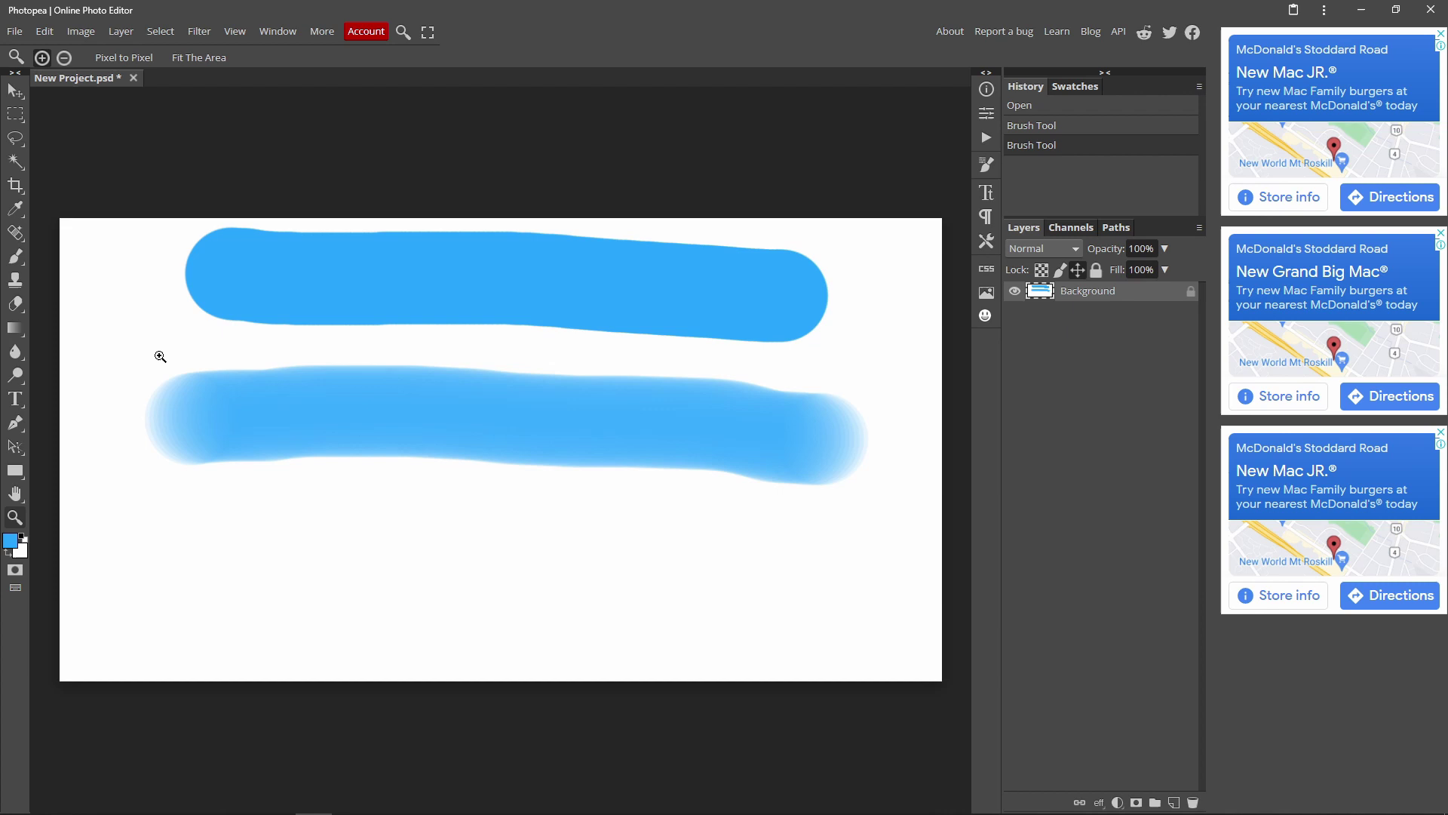
{"action": "left_click", "coordinate": [207, 460]}
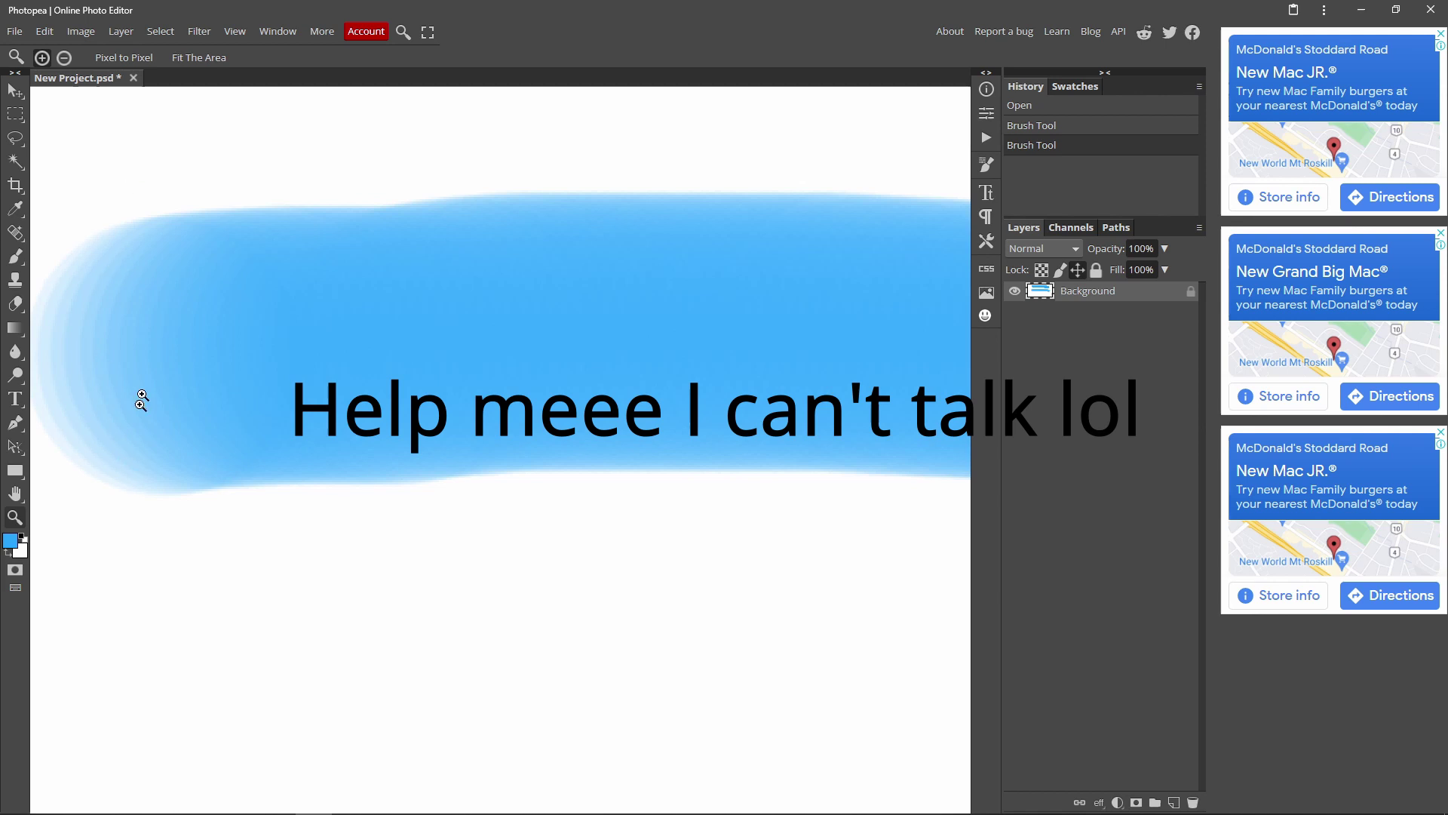
{"action": "scroll", "coordinate": [271, 284], "scroll_direction": "down", "scroll_amount": 5}
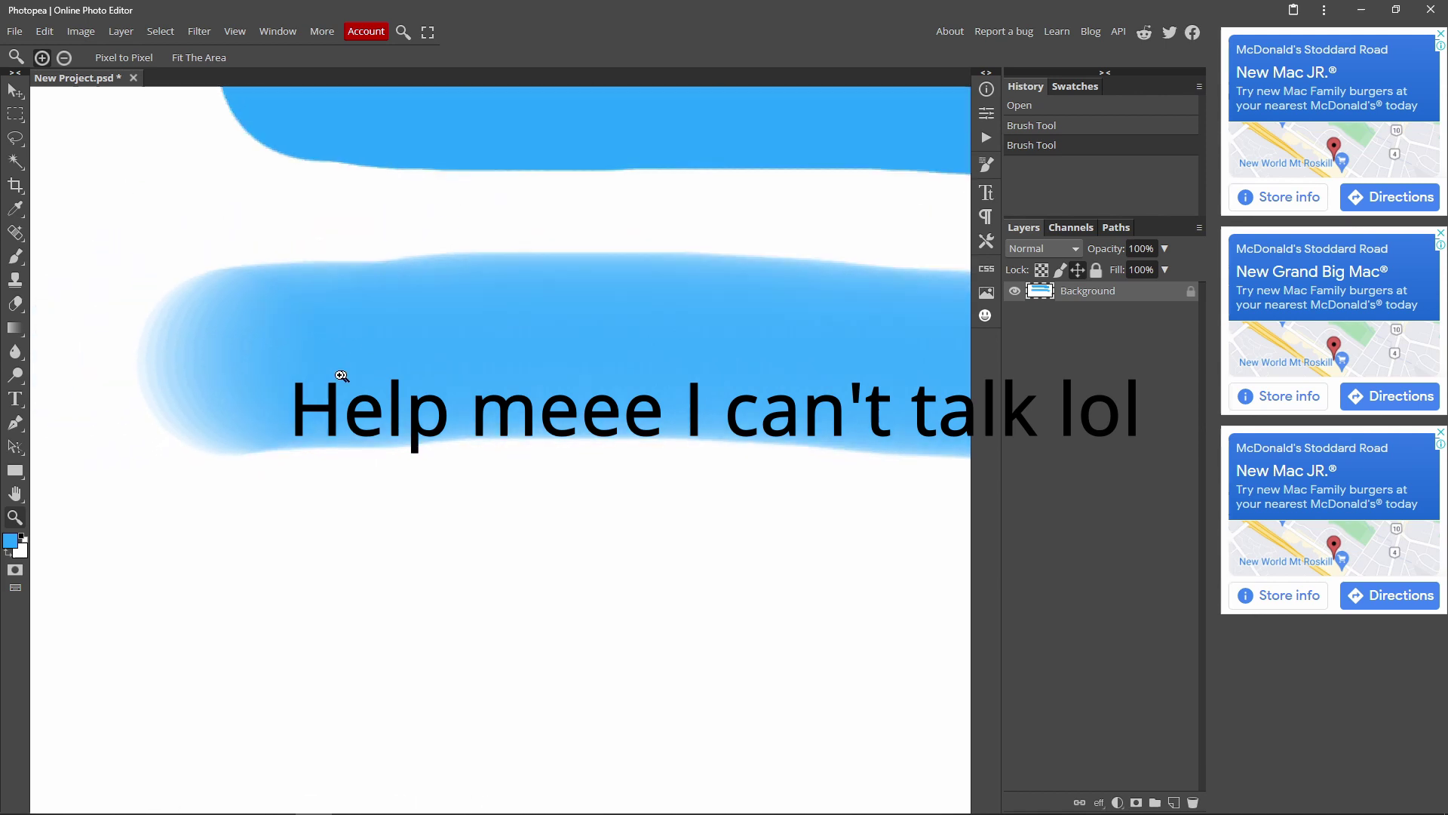
{"action": "scroll", "coordinate": [510, 433], "scroll_direction": "up", "scroll_amount": 1}
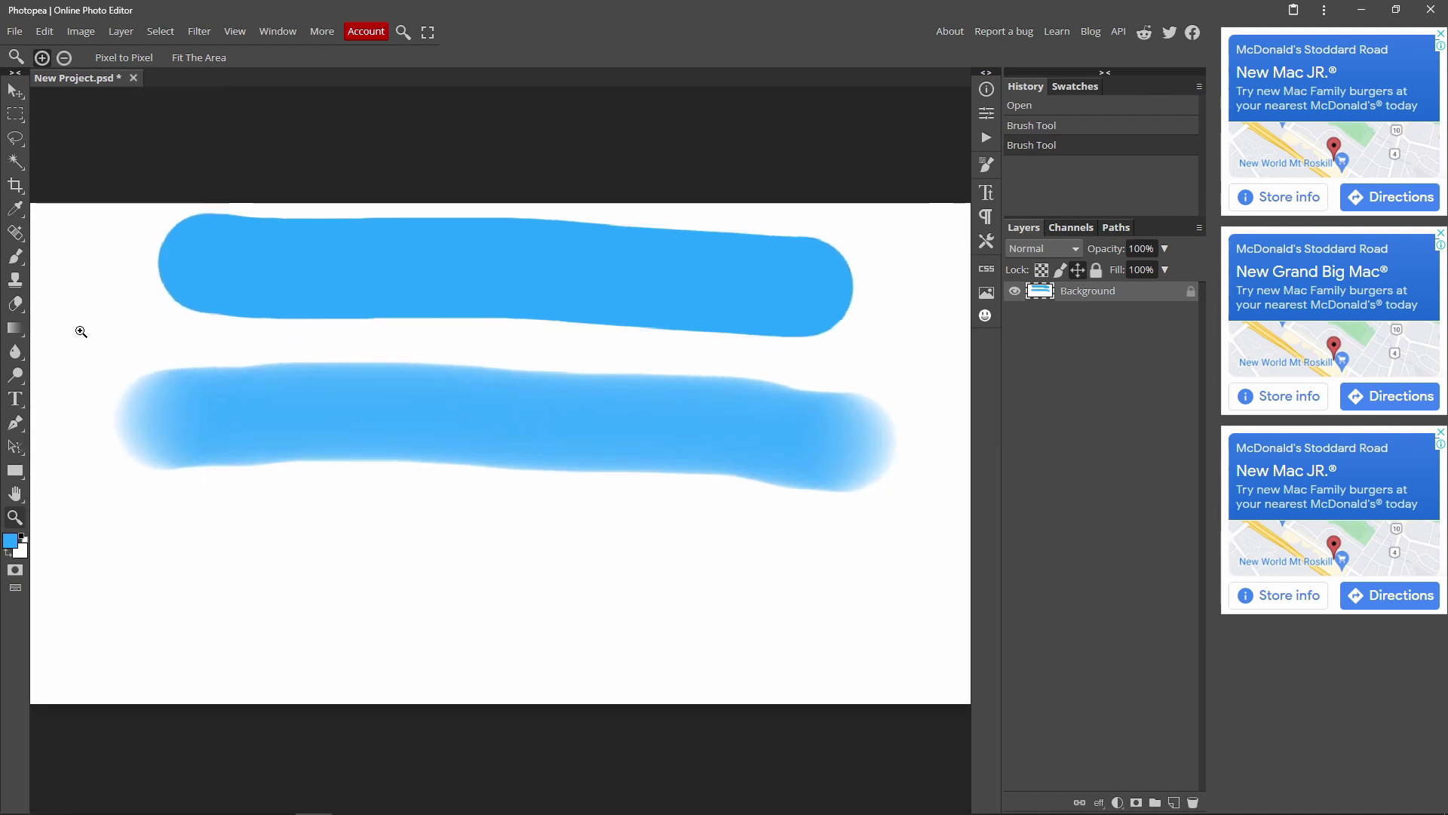
{"action": "left_click", "coordinate": [17, 259]}
{"action": "left_click", "coordinate": [379, 57]}
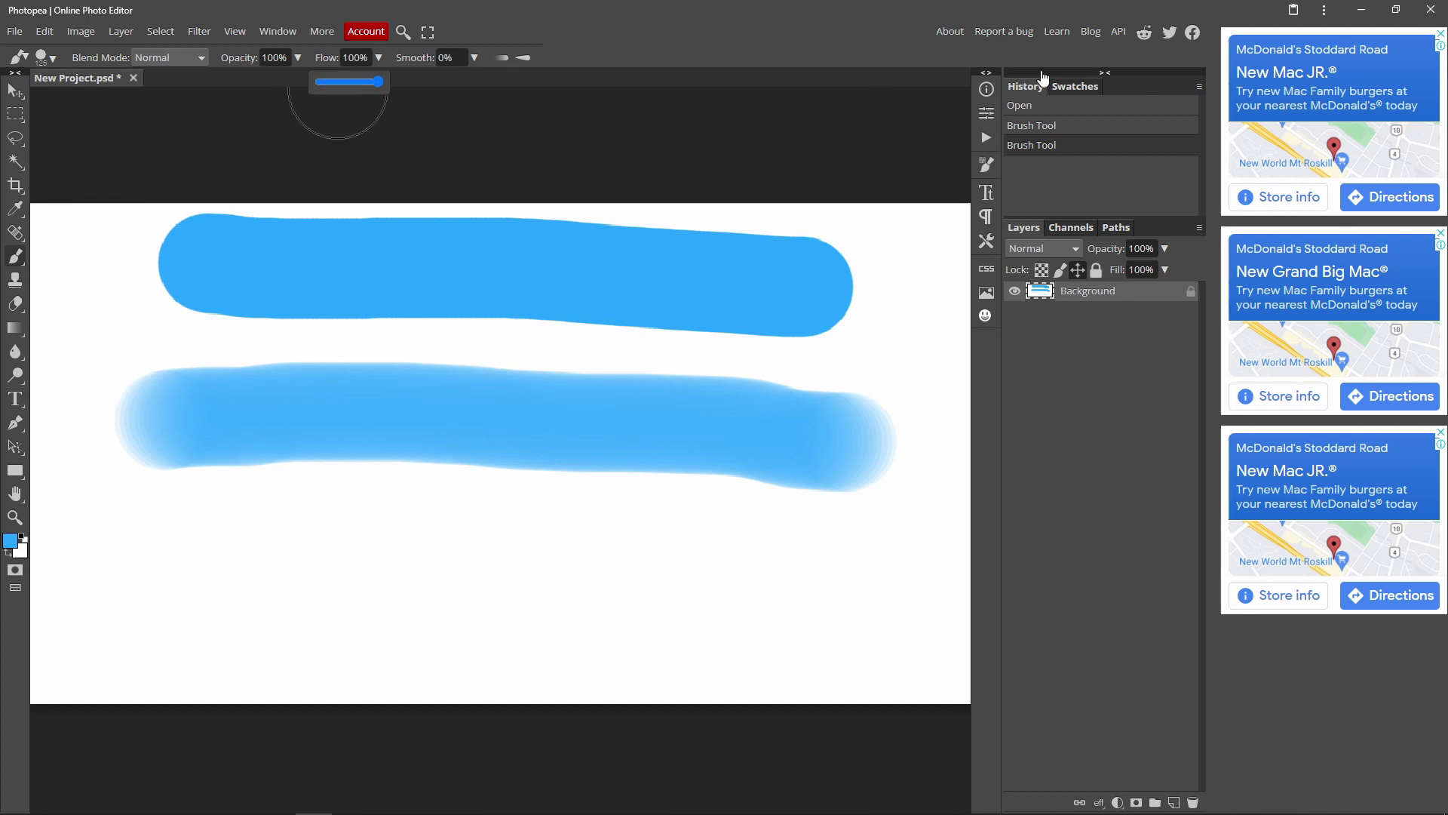
- Set brush smoothing to 100% and paint two solid blue strokes, top and bottom
{"action": "left_click", "coordinate": [501, 506]}
{"action": "key", "text": "ctrl+z"}
{"action": "key", "text": "ctrl+z"}
{"action": "key", "text": "ctrl+z"}
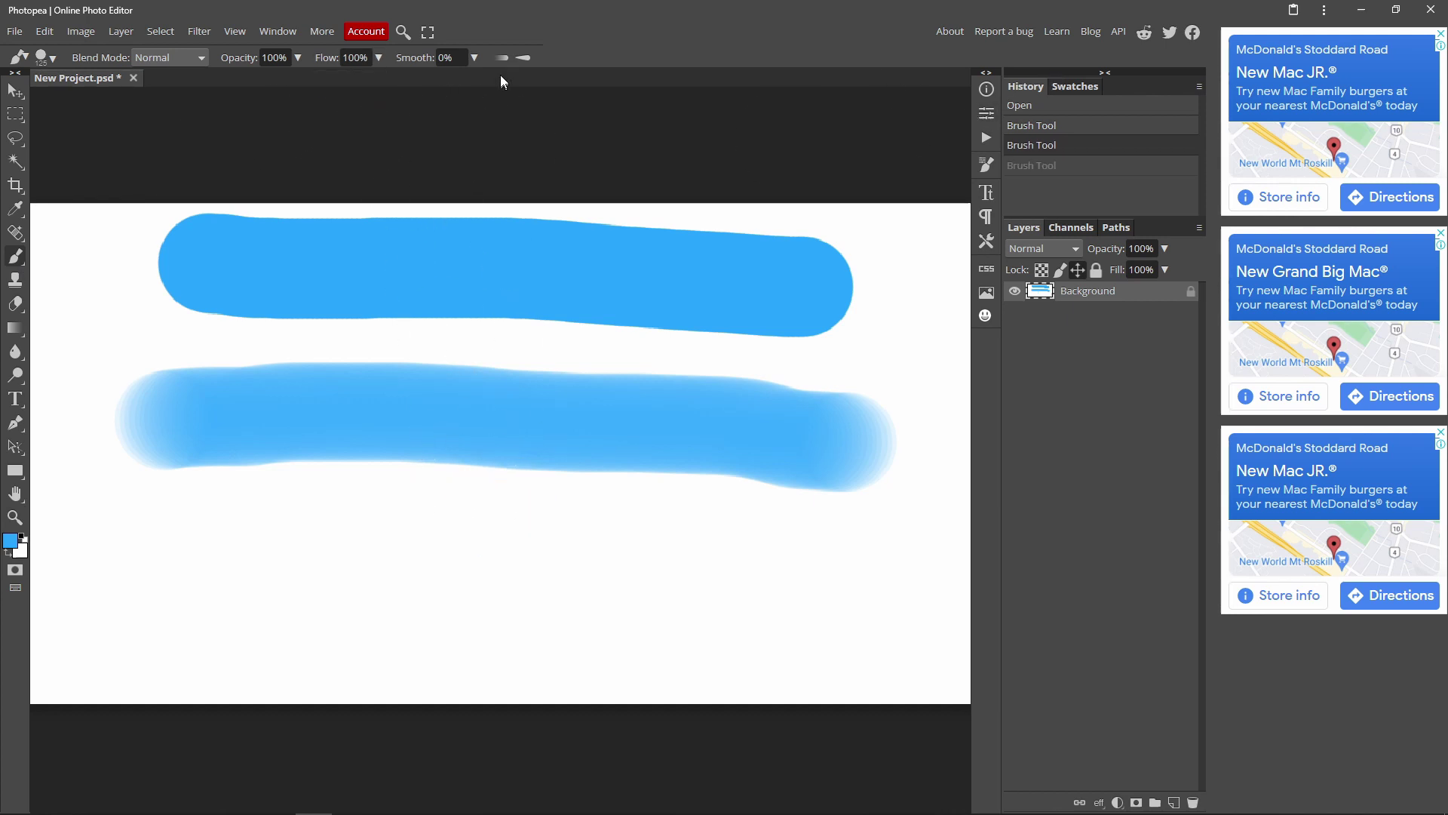
{"action": "left_click", "coordinate": [474, 57]}
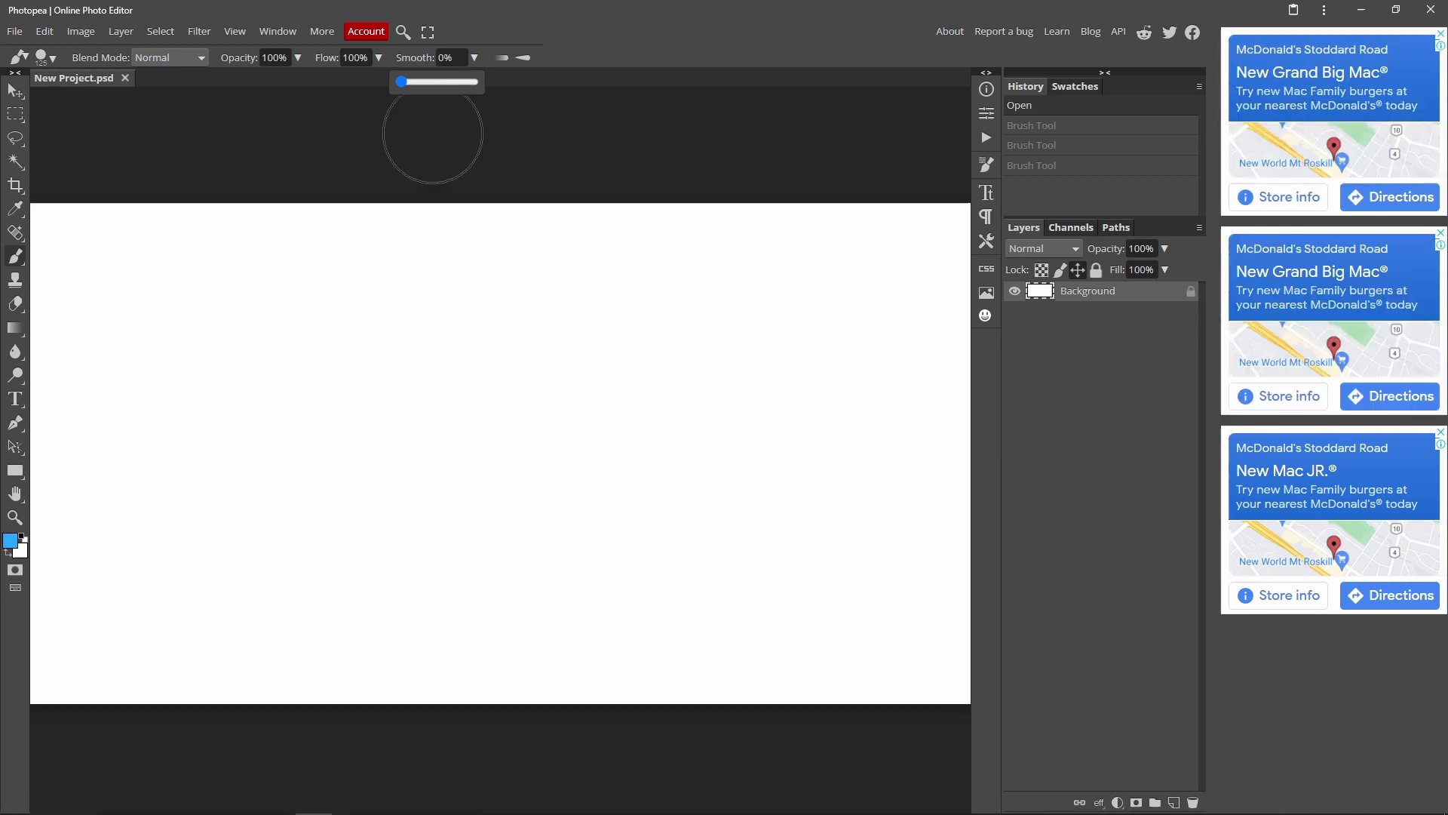
{"action": "left_click_drag", "start_coordinate": [222, 286], "coordinate": [801, 299]}
{"action": "left_click", "coordinate": [473, 58]}
{"action": "left_click_drag", "start_coordinate": [405, 81], "coordinate": [644, 113]}
{"action": "left_click_drag", "start_coordinate": [196, 445], "coordinate": [800, 477]}
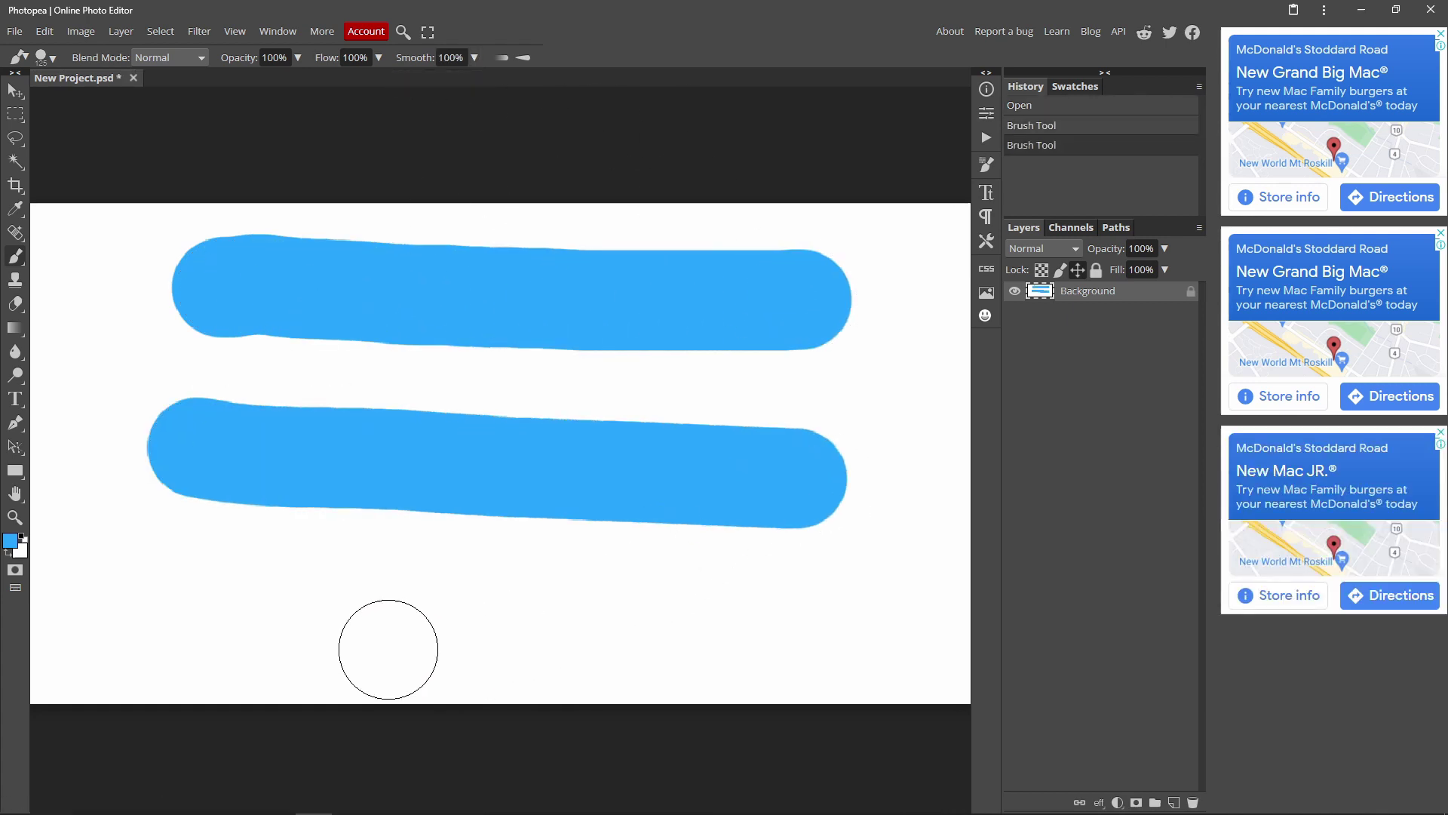
- Return brush smoothing to 0%
{"action": "left_click", "coordinate": [475, 58]}
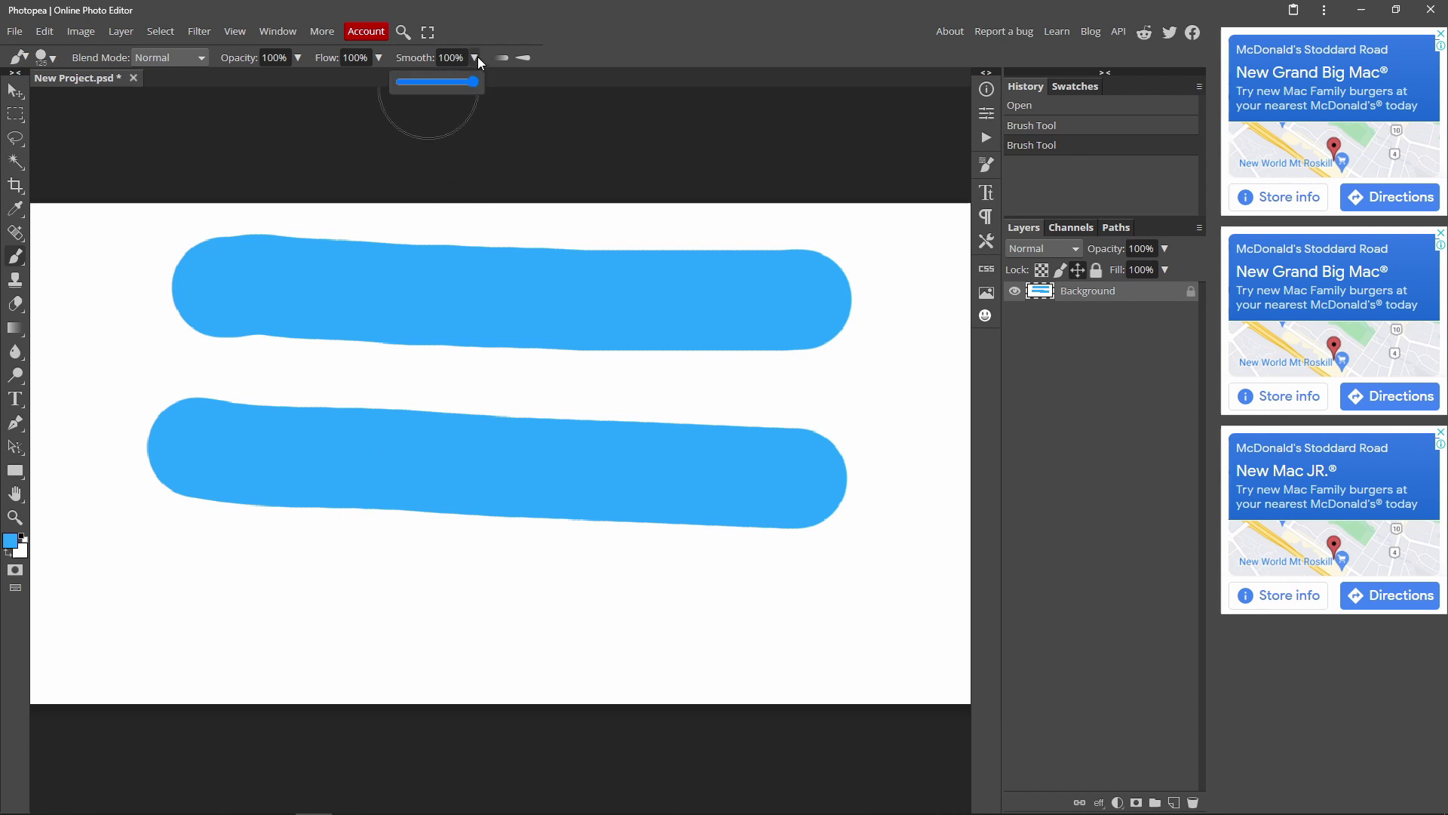
{"action": "left_click_drag", "start_coordinate": [462, 82], "coordinate": [398, 81]}
{"action": "left_click", "coordinate": [300, 317]}
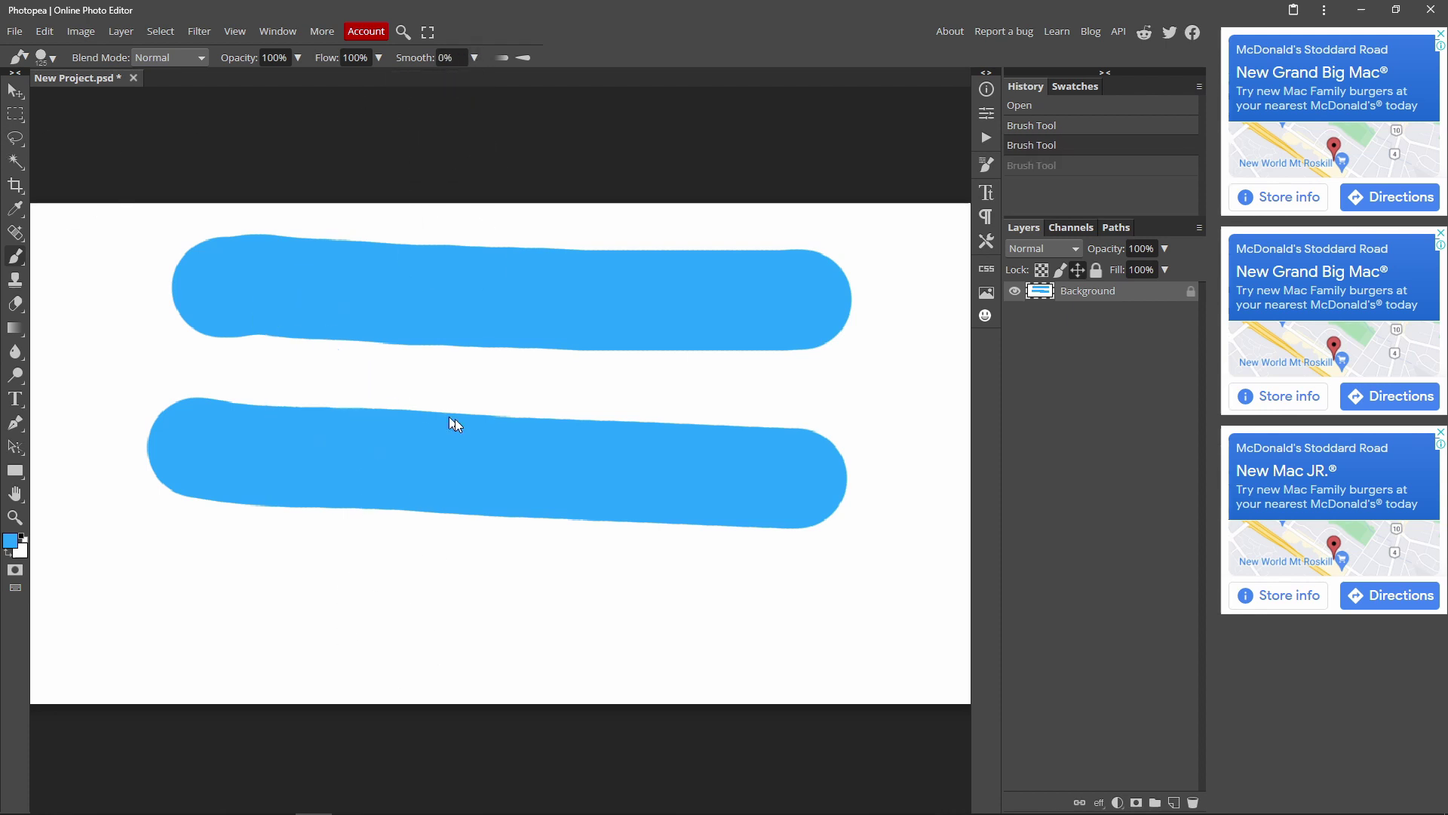
- Clear the canvas, shrink the brush, and paint two eye dots, a smile and a nose
{"action": "key", "text": "ctrl+z"}
{"action": "key", "text": "ctrl+z"}
{"action": "key", "text": "ctrl+z"}
{"action": "key", "text": "bracketleft"}
{"action": "key", "text": "bracketleft"}
{"action": "key", "text": "bracketleft"}
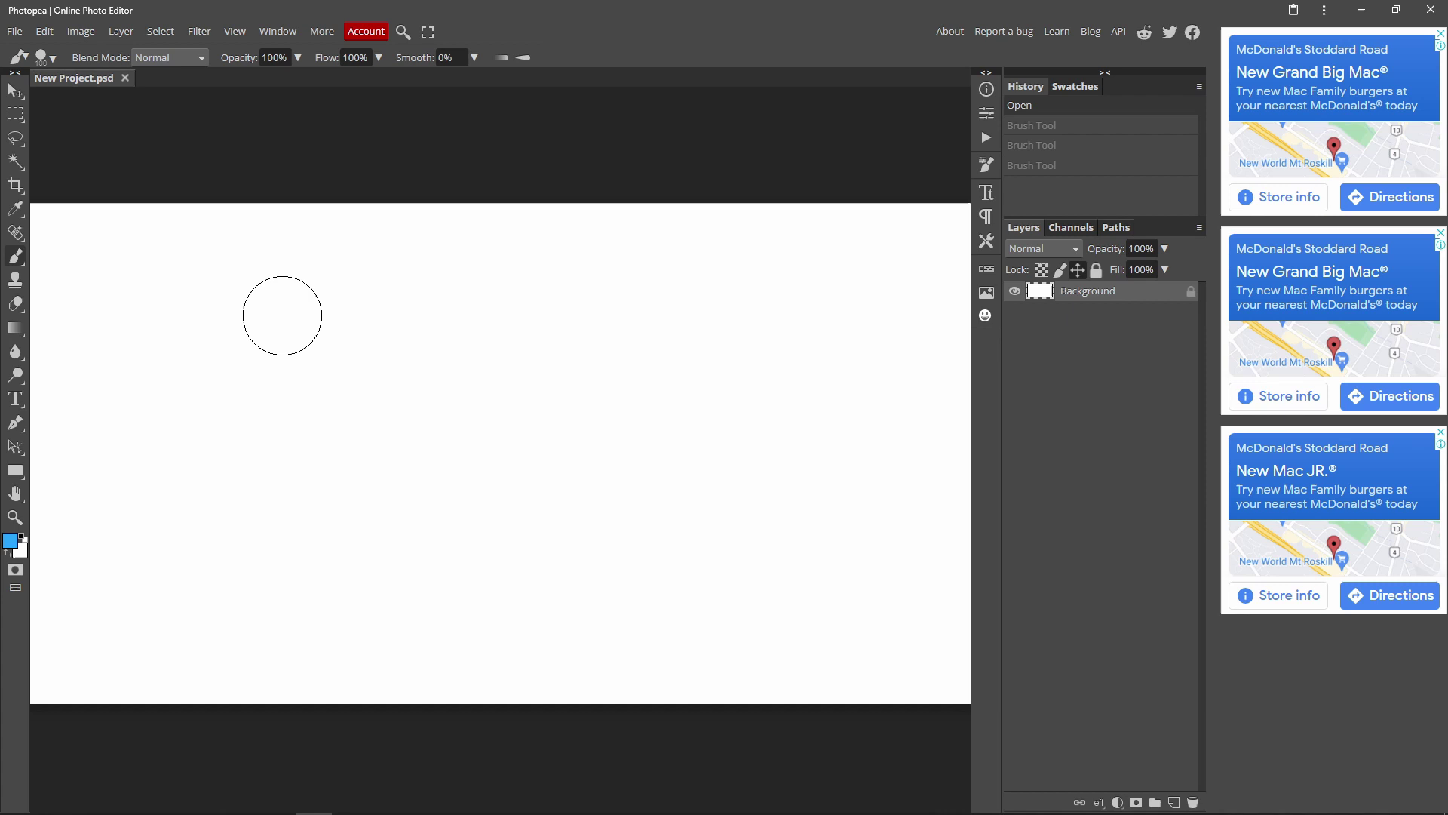
{"action": "key", "text": "bracketleft"}
{"action": "key", "text": "bracketleft"}
{"action": "left_click", "coordinate": [239, 325]}
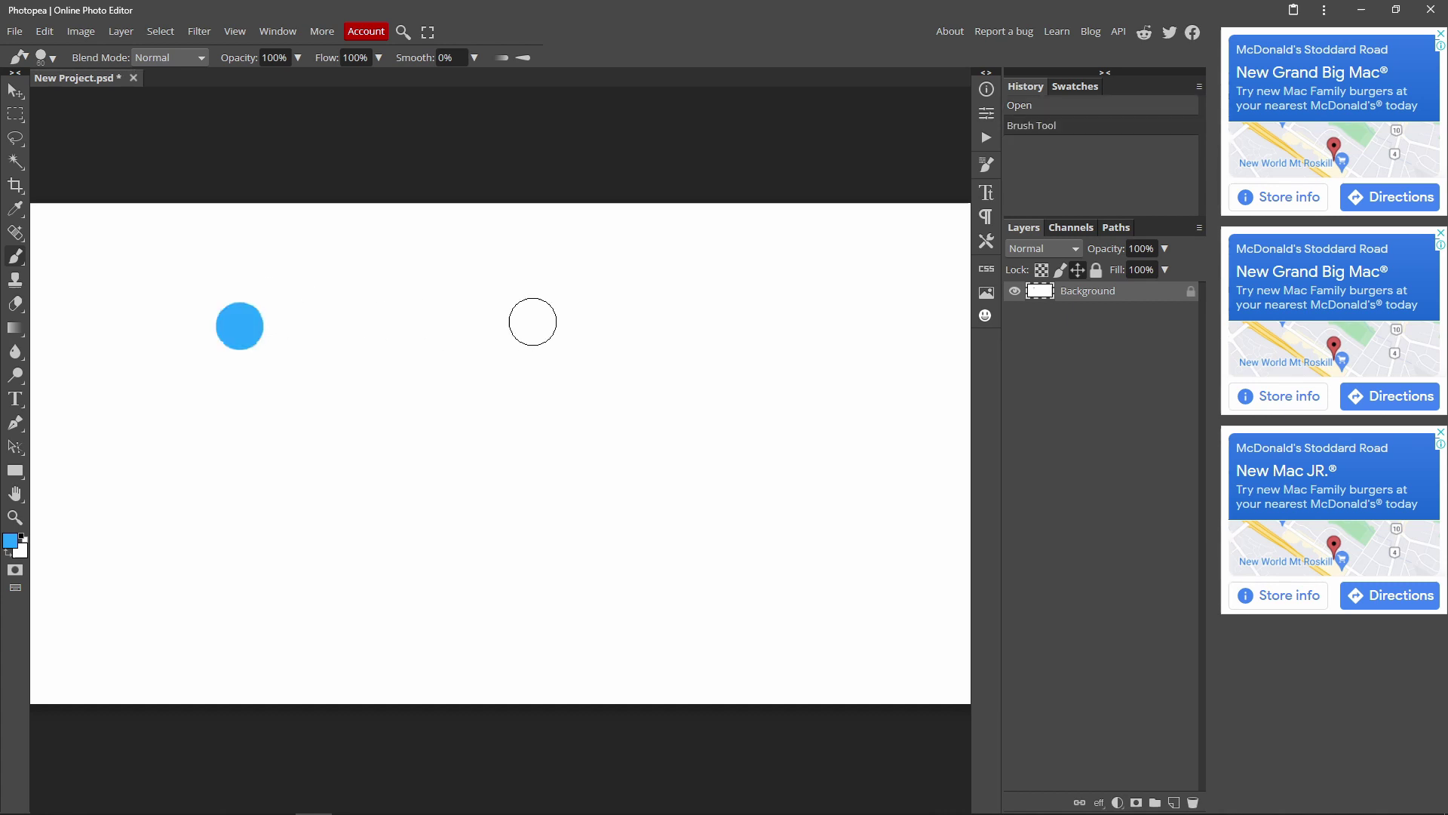
{"action": "left_click", "coordinate": [534, 321]}
{"action": "mouse_move", "coordinate": [233, 450]}
{"action": "left_mouse_down"}
{"action": "mouse_move", "coordinate": [276, 508]}
{"action": "mouse_move", "coordinate": [456, 520]}
{"action": "mouse_move", "coordinate": [540, 485]}
{"action": "mouse_move", "coordinate": [560, 428]}
{"action": "left_mouse_up"}
{"action": "left_click_drag", "start_coordinate": [398, 377], "coordinate": [417, 434]}
- Draw the round face outline, redoing it once, then zoom out to check the face
{"action": "mouse_move", "coordinate": [272, 256]}
{"action": "left_mouse_down"}
{"action": "mouse_move", "coordinate": [194, 278]}
{"action": "mouse_move", "coordinate": [660, 534]}
{"action": "mouse_move", "coordinate": [667, 400]}
{"action": "left_mouse_up"}
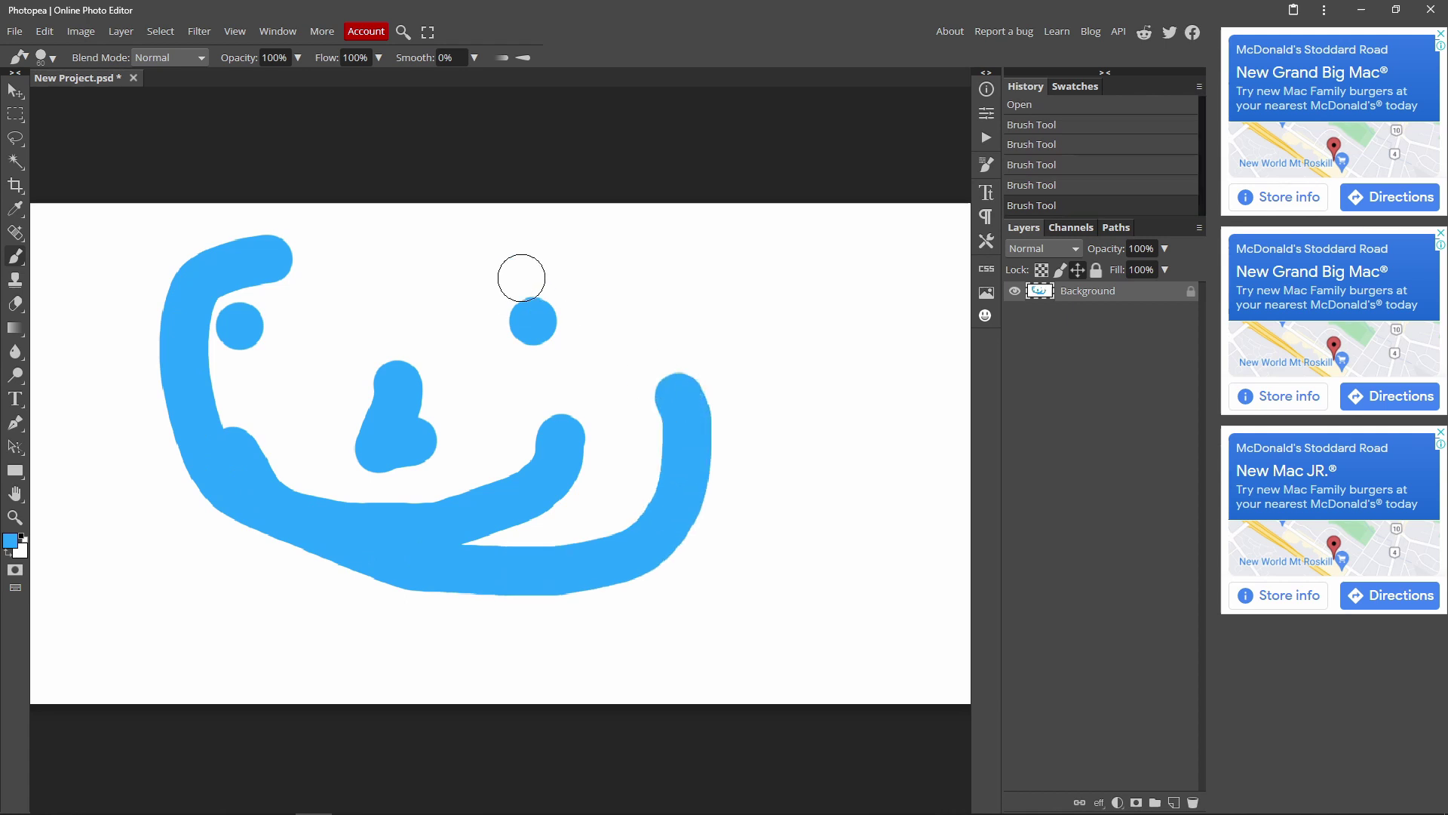
{"action": "key", "text": "ctrl+z"}
{"action": "mouse_move", "coordinate": [482, 236]}
{"action": "left_mouse_down"}
{"action": "mouse_move", "coordinate": [168, 294]}
{"action": "mouse_move", "coordinate": [214, 556]}
{"action": "mouse_move", "coordinate": [659, 485]}
{"action": "mouse_move", "coordinate": [502, 238]}
{"action": "left_mouse_up"}
{"action": "left_click", "coordinate": [15, 517]}
{"action": "left_click", "coordinate": [350, 524], "text": "alt"}
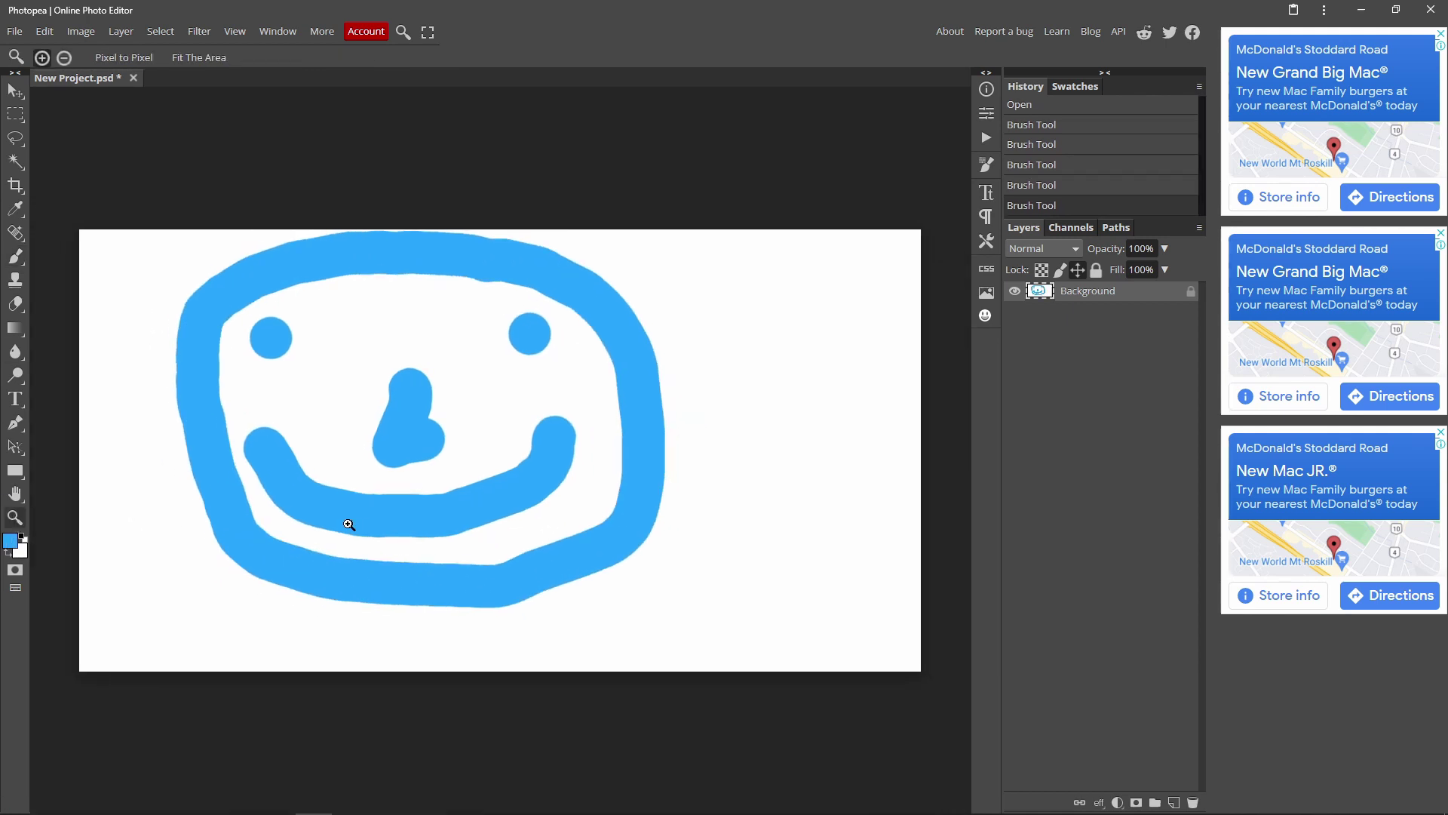
{"action": "left_click", "coordinate": [15, 257]}
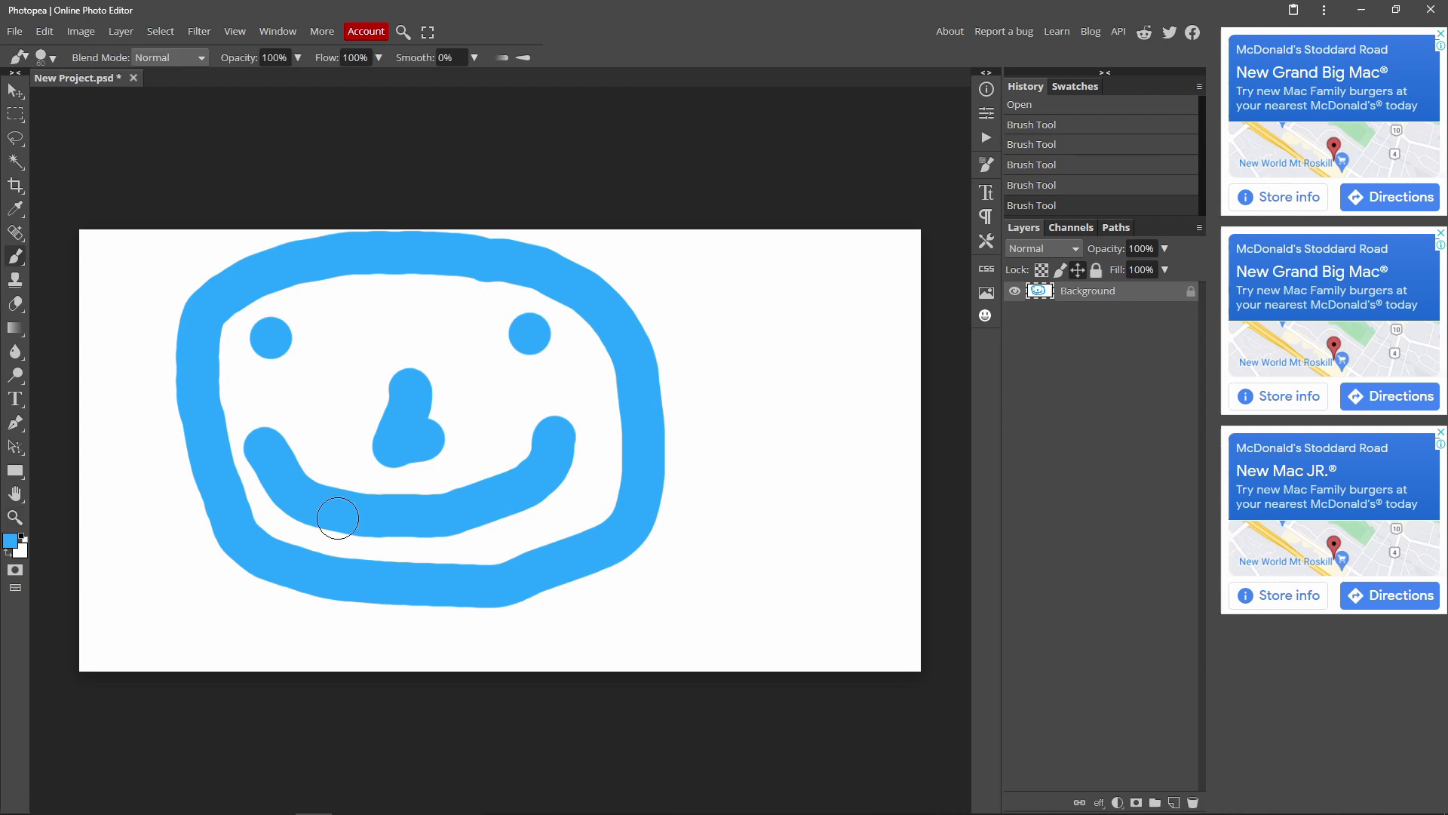